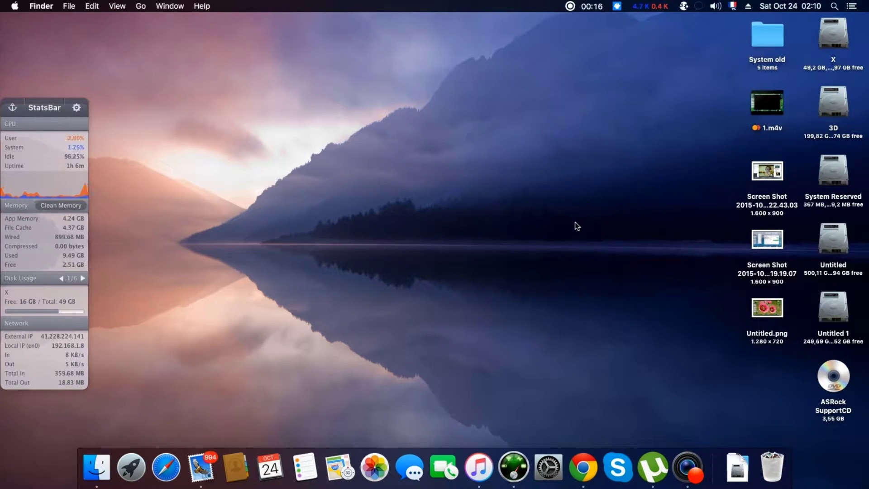
Open About This Mac from the Apple menu, then close it again
left_click(14, 6)
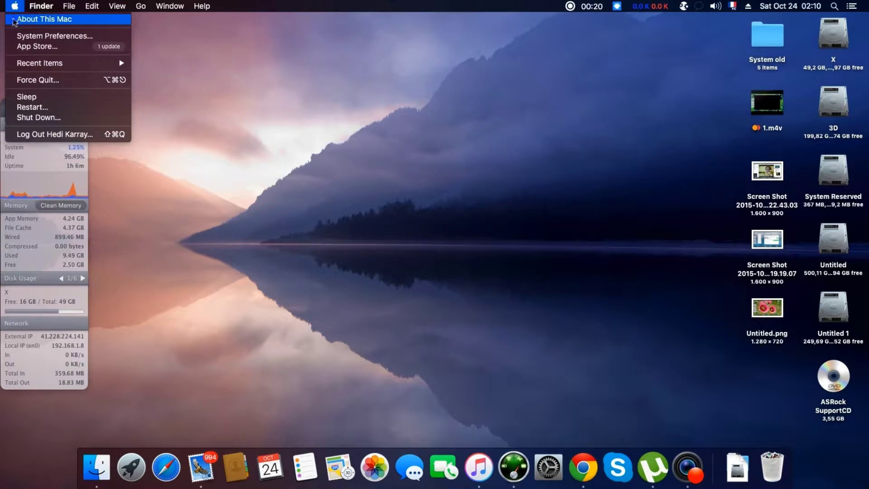
left_click(237, 99)
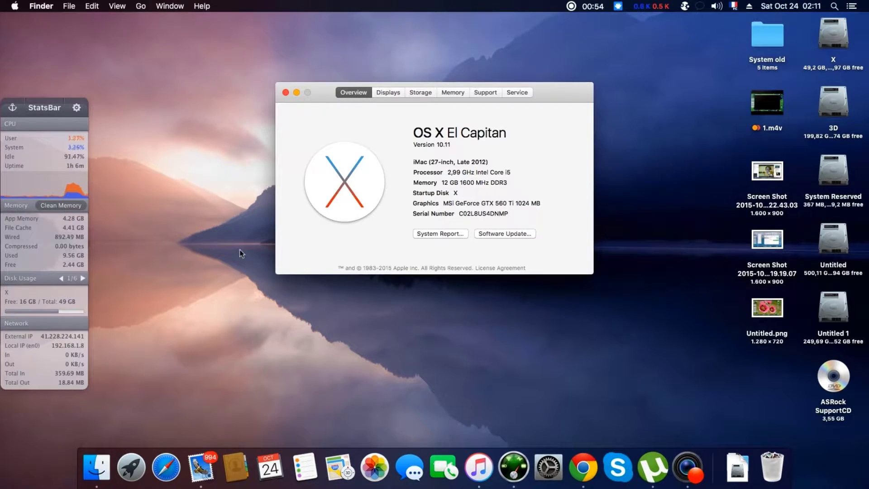
left_click(285, 92)
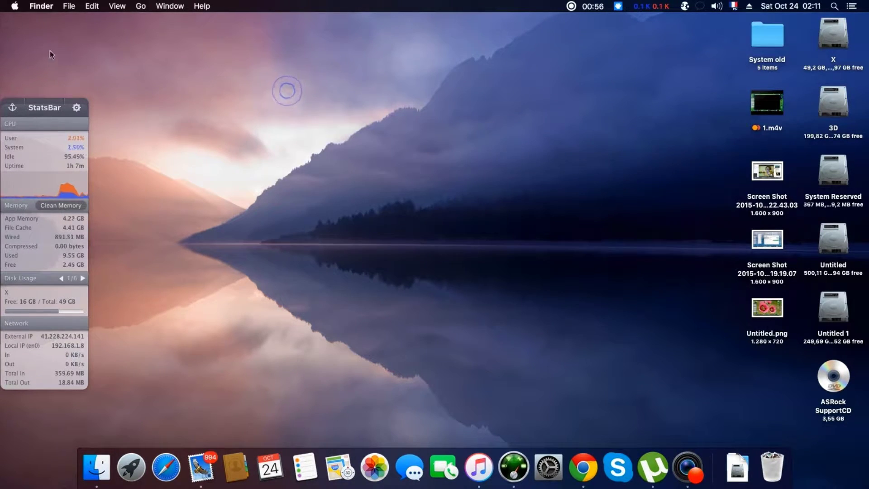
Reopen About This Mac, highlight the GeForce GTX 560 Ti graphics name, and open System Report
left_click(15, 5)
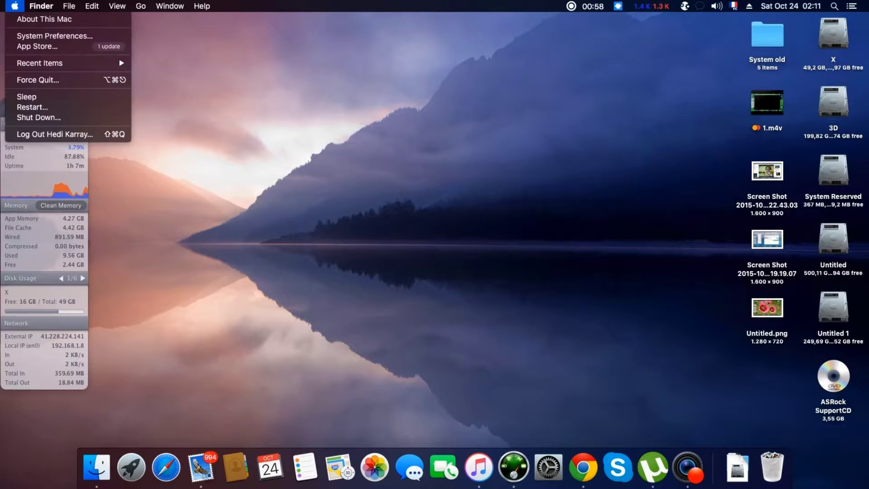
left_click(32, 19)
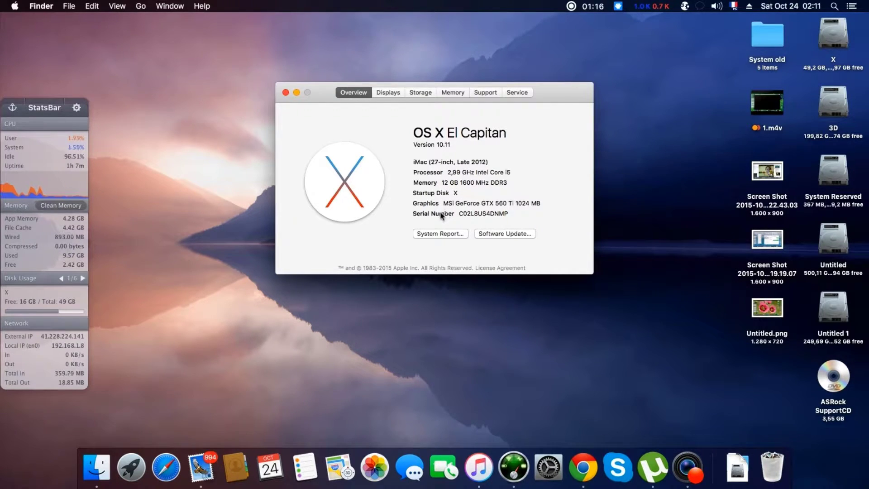
left_click_drag(456, 204, 513, 203)
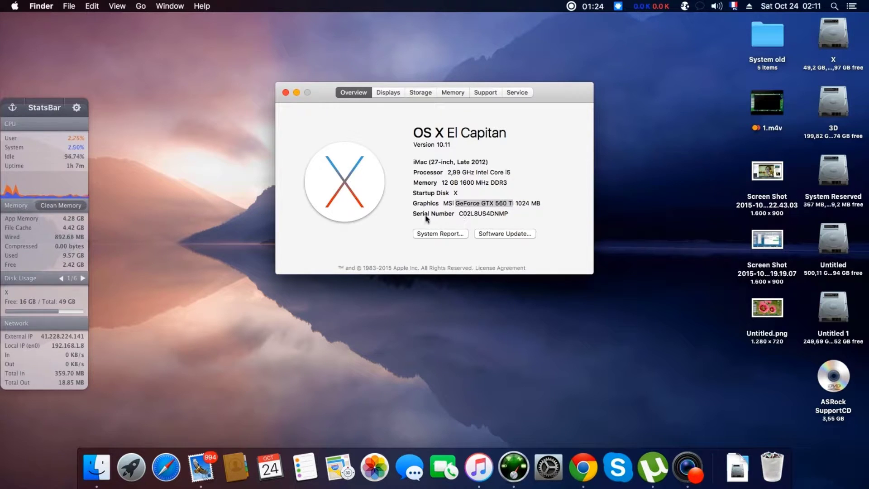
left_click(441, 233)
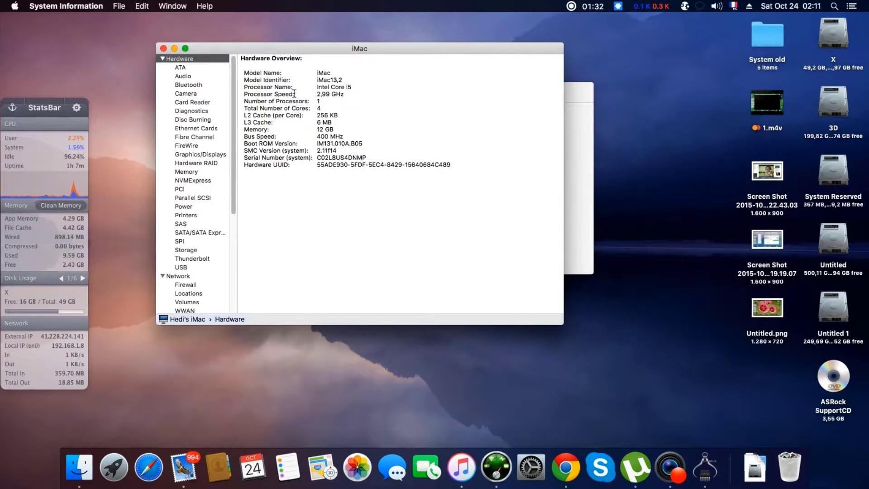
Show the Audio report and select the Speaker to see its 1/8-Inch Jack connection
left_click(204, 70)
left_click(204, 76)
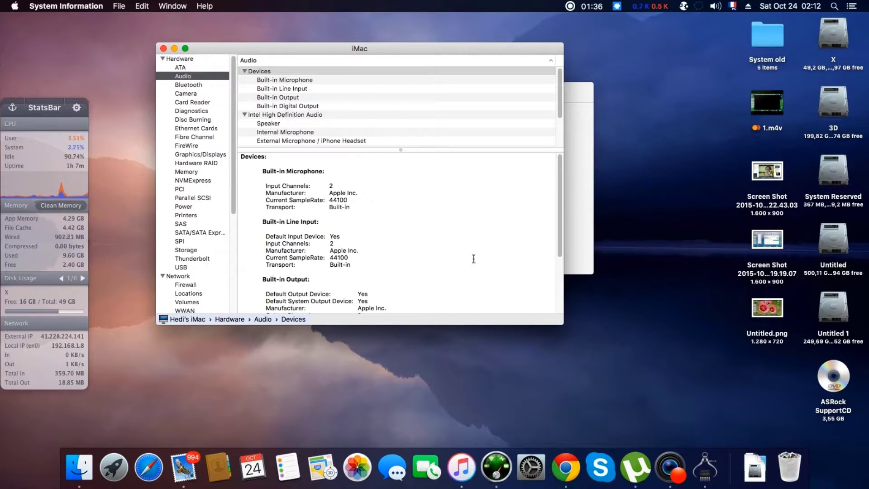
scroll(427, 233, "down", 4)
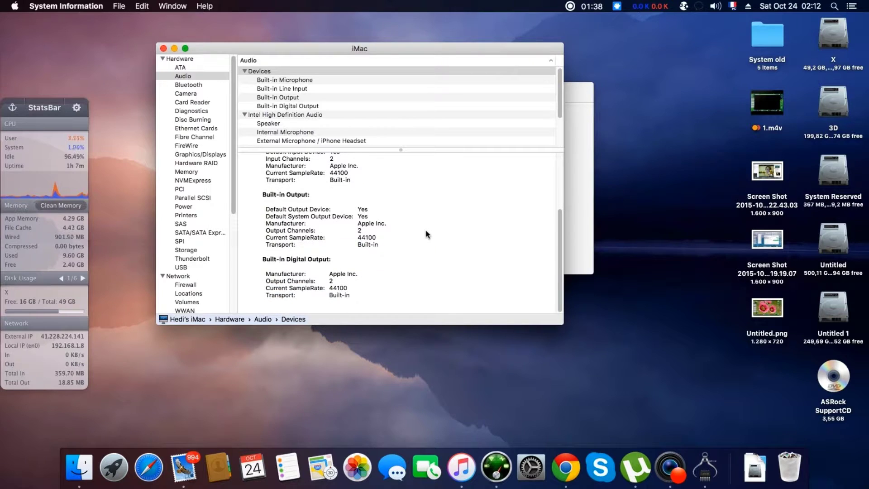
scroll(426, 231, "up", 4)
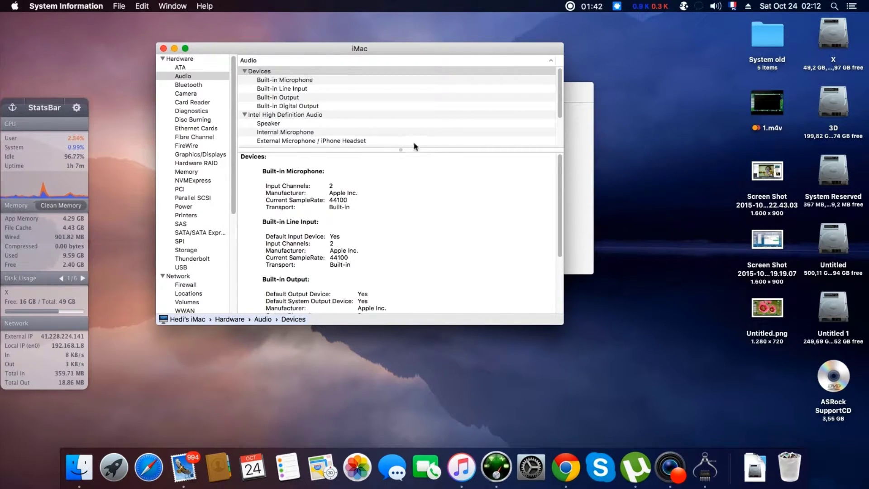
left_click(417, 123)
scroll(417, 127, "down", 3)
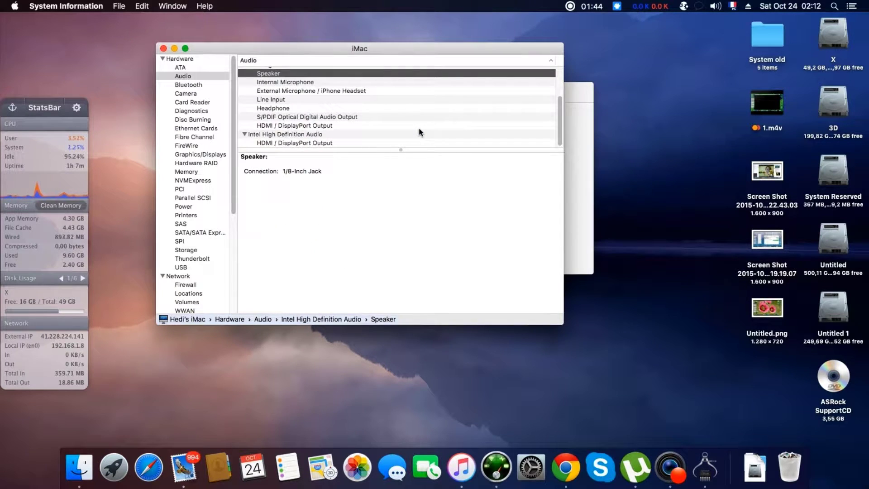
scroll(420, 130, "up", 3)
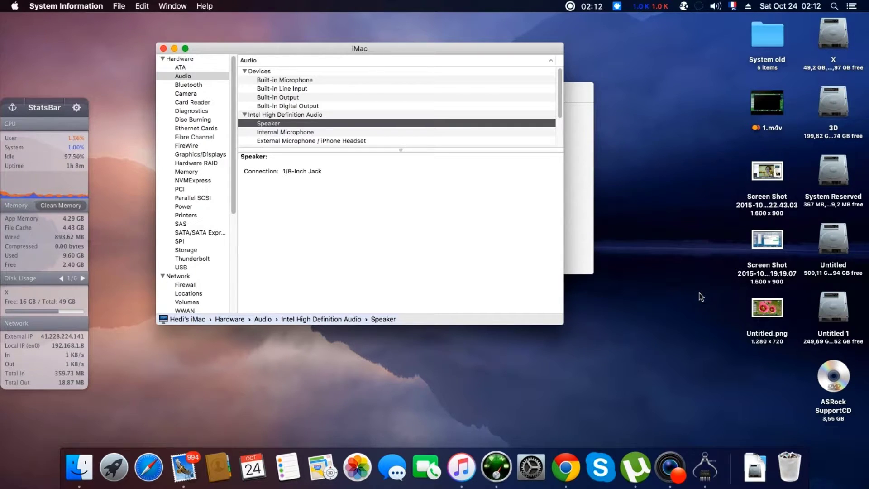
Browse the Bluetooth, Camera, Diagnostics, Card Reader, Disc Burning, Ethernet, Fibre Channel and FireWire reports
left_click(193, 86)
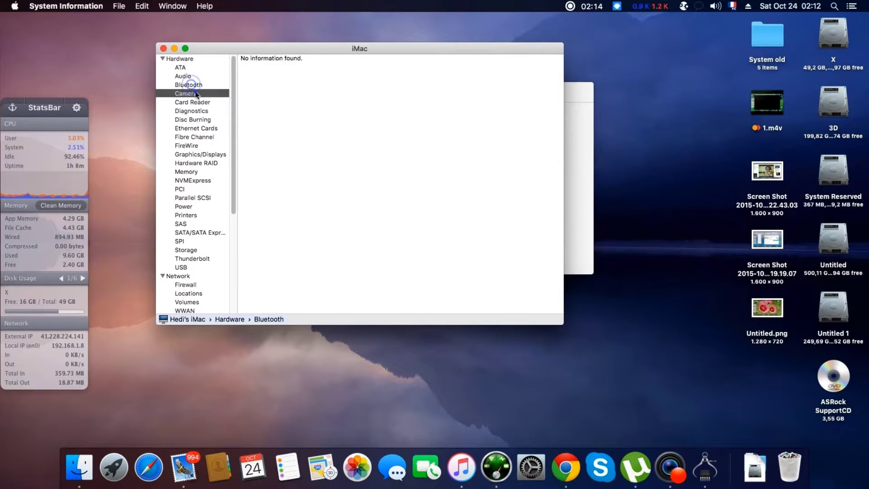
left_click(198, 94)
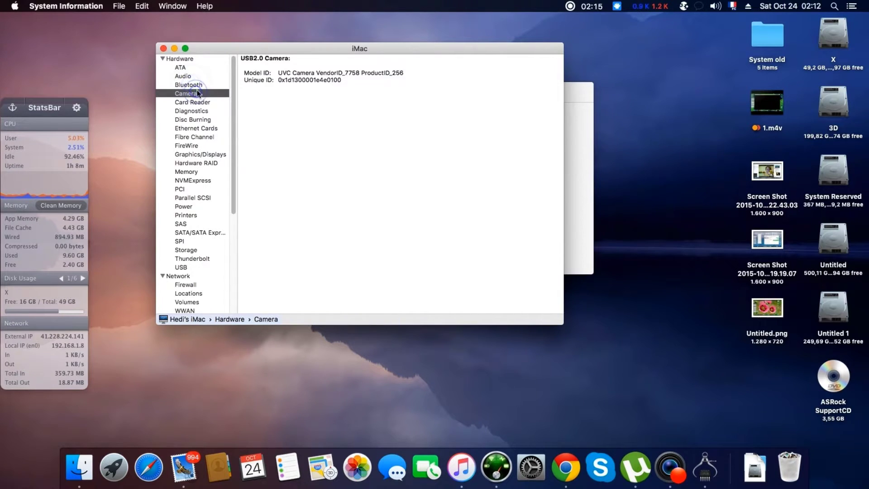
left_click(304, 77)
left_click(189, 111)
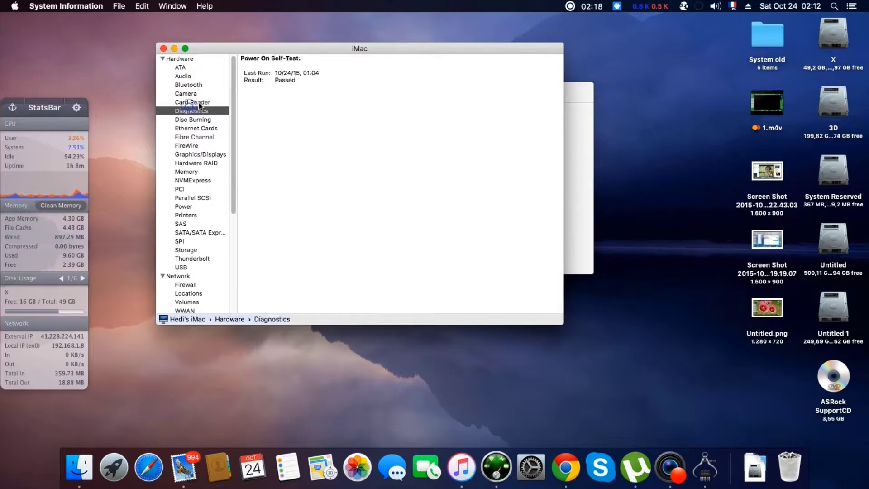
left_click(199, 103)
left_click(206, 111)
left_click(209, 120)
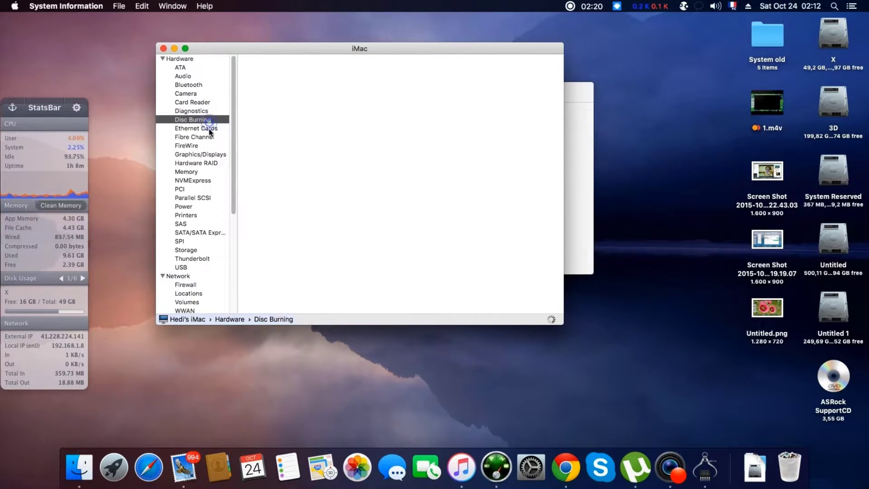
left_click(211, 129)
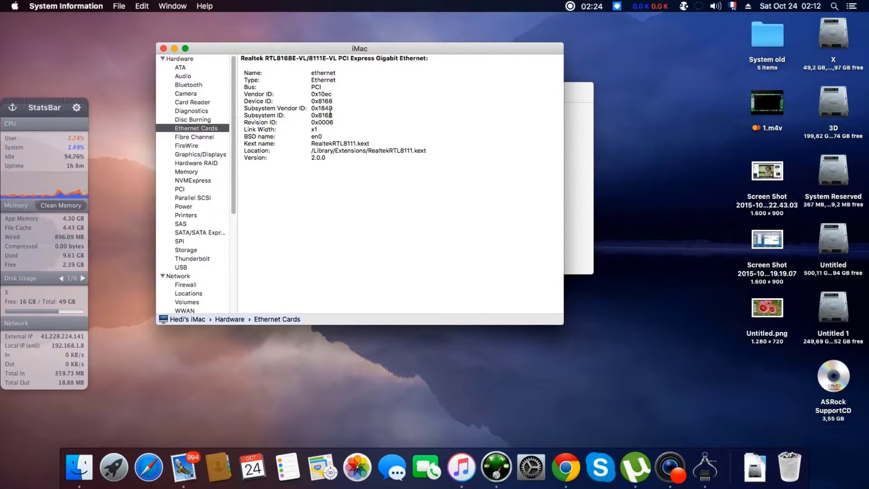
left_click(203, 138)
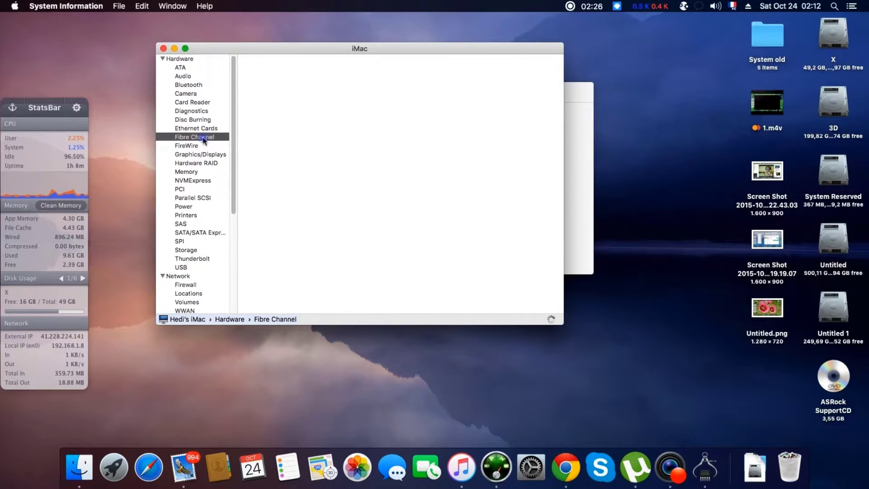
left_click(206, 146)
Continue through Graphics/Displays, Hardware RAID, Memory, NVMExpress, PCI, Power and SAS to the SATA report
left_click(207, 155)
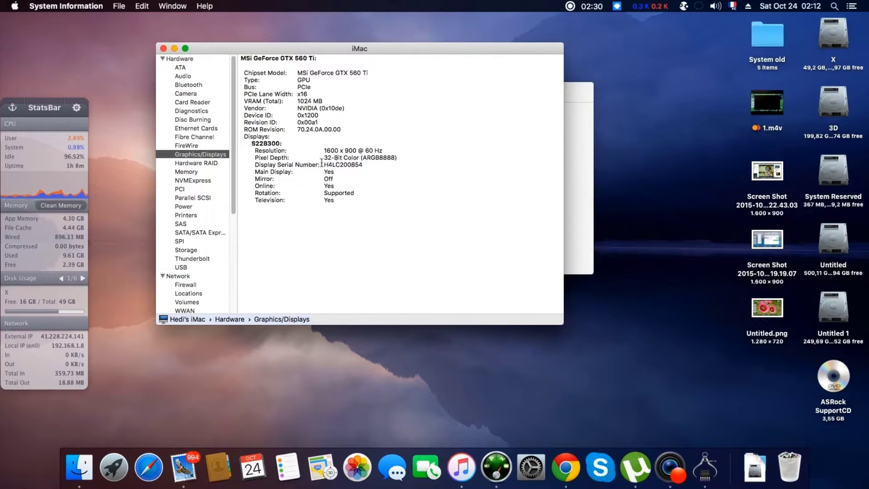
left_click(198, 163)
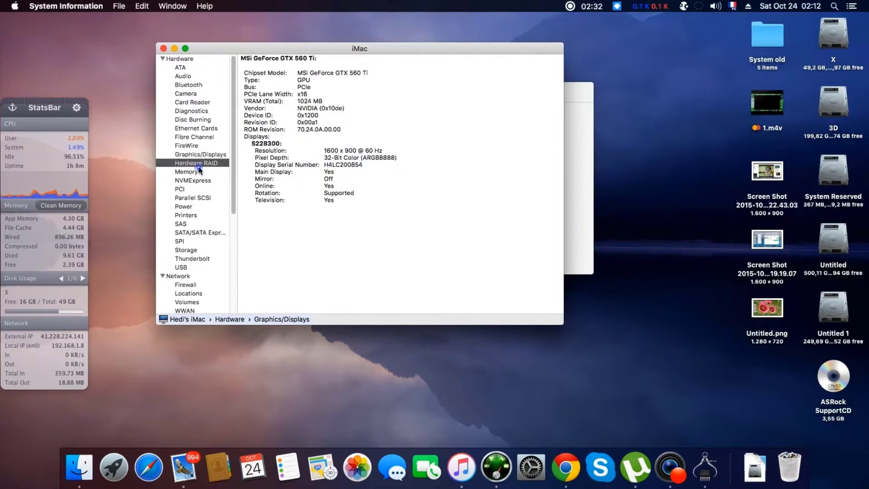
left_click(198, 174)
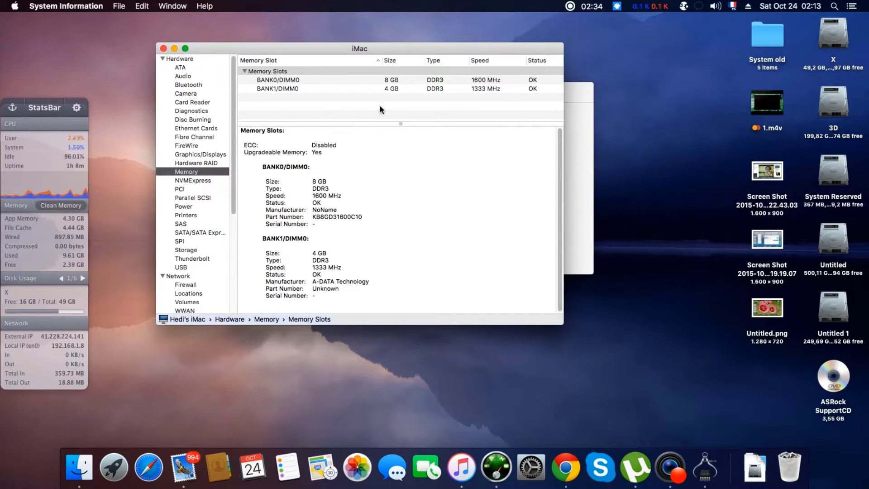
left_click(199, 181)
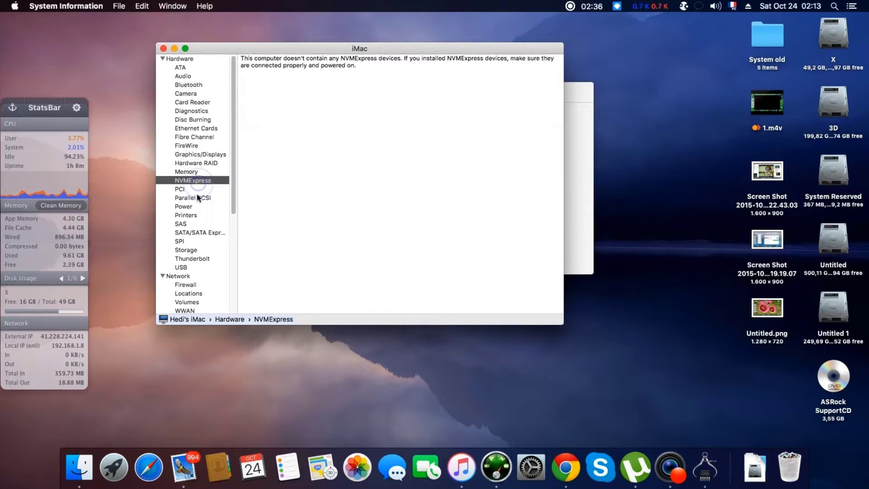
left_click(202, 189)
left_click(202, 206)
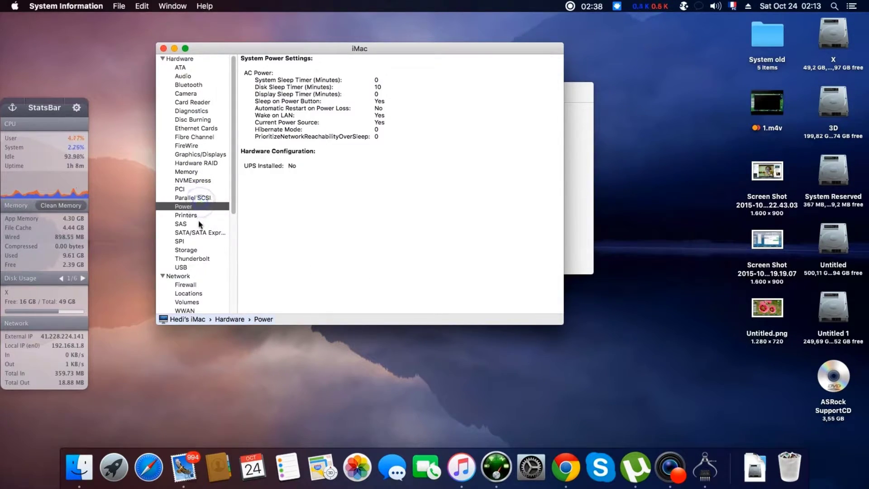
left_click(201, 225)
left_click(202, 233)
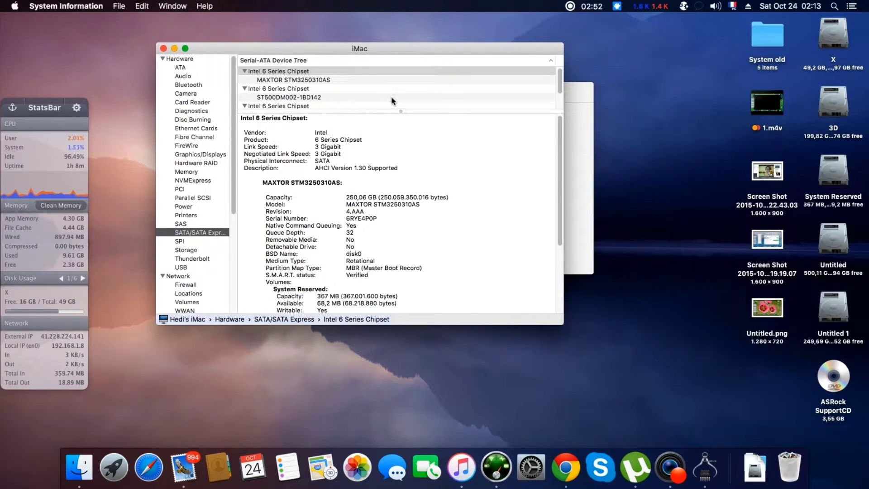
Inspect the SATA drives: MAXTOR STM3250310AS, ST500DM002-1BD142, ST9250320AS and Optiarc DVD RW AD-5280S
scroll(392, 97, "down", 3)
scroll(393, 100, "up", 1)
scroll(298, 73, "up", 2)
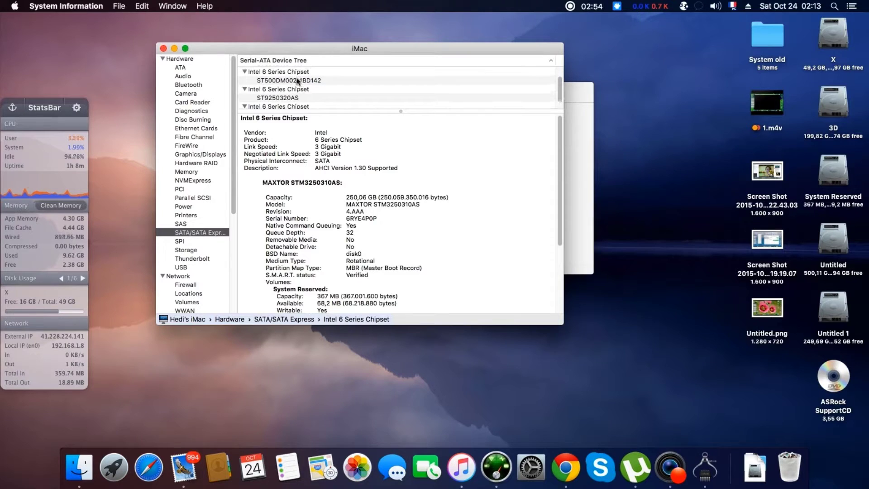
left_click(295, 80)
left_click(297, 96)
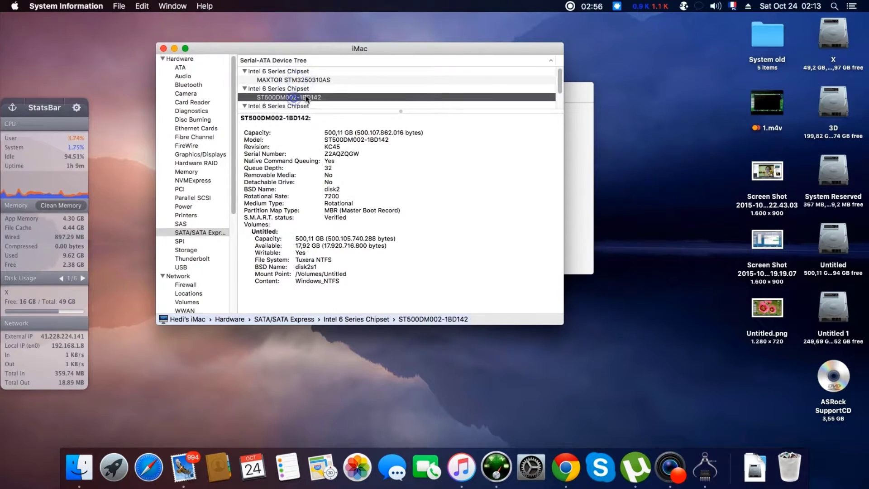
scroll(298, 93, "down", 3)
left_click(300, 89)
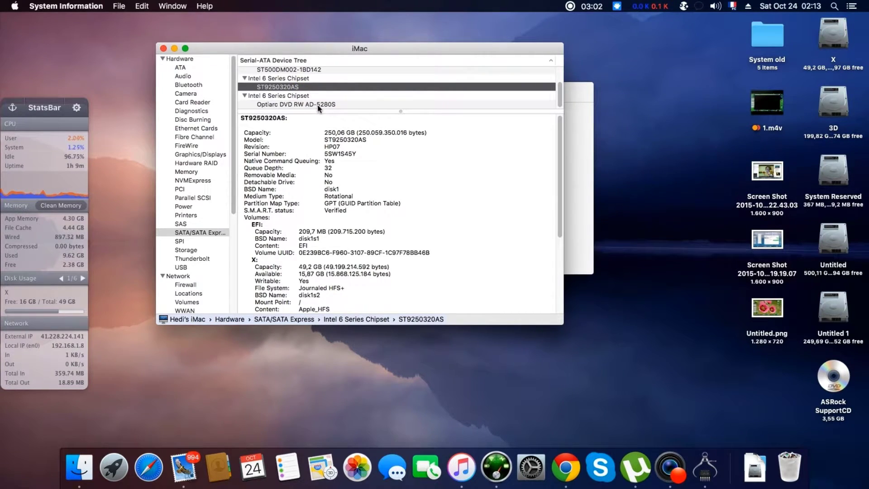
left_click(319, 105)
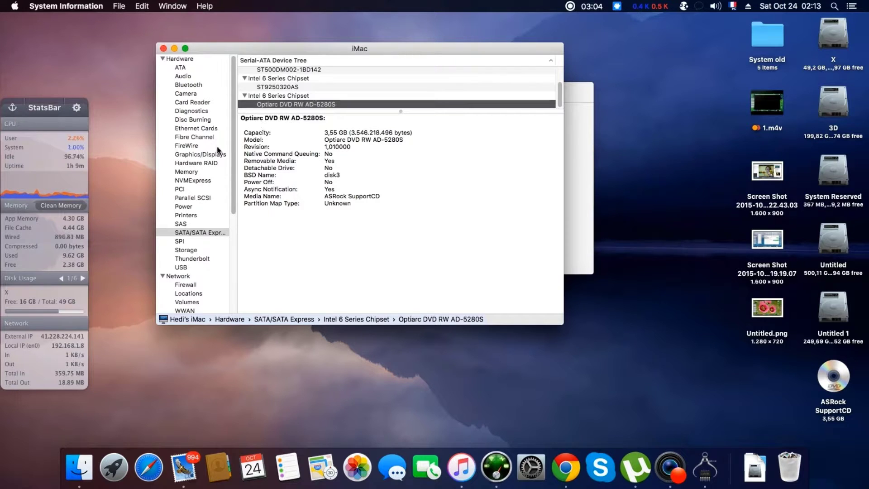
Check SPI, Storage and Thunderbolt, then in the USB tree collapse the first hub and the second USB 2.0 Bus
left_click(198, 243)
left_click(197, 251)
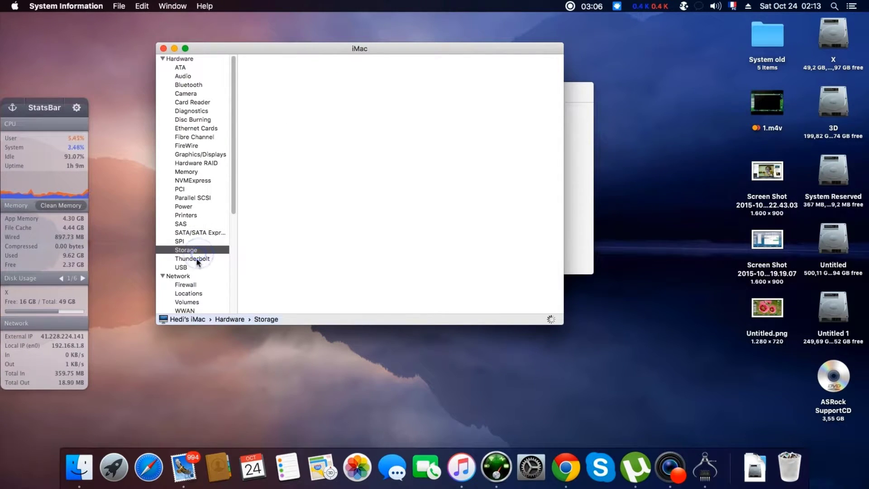
left_click(198, 259)
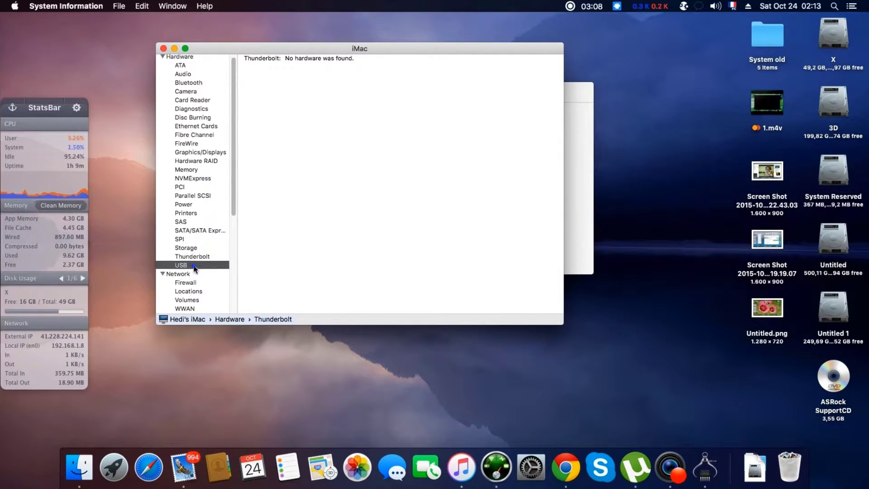
left_click(197, 267)
scroll(198, 252, "down", 3)
scroll(197, 252, "down", 4)
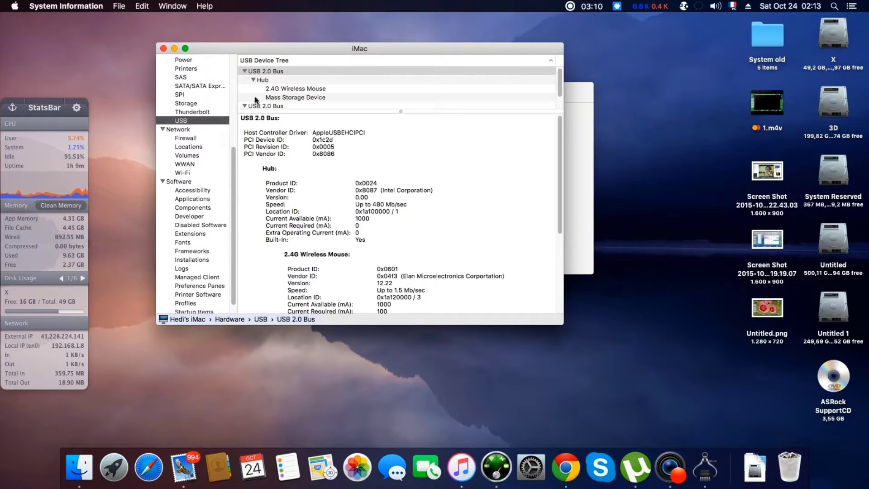
left_click(252, 80)
left_click(245, 88)
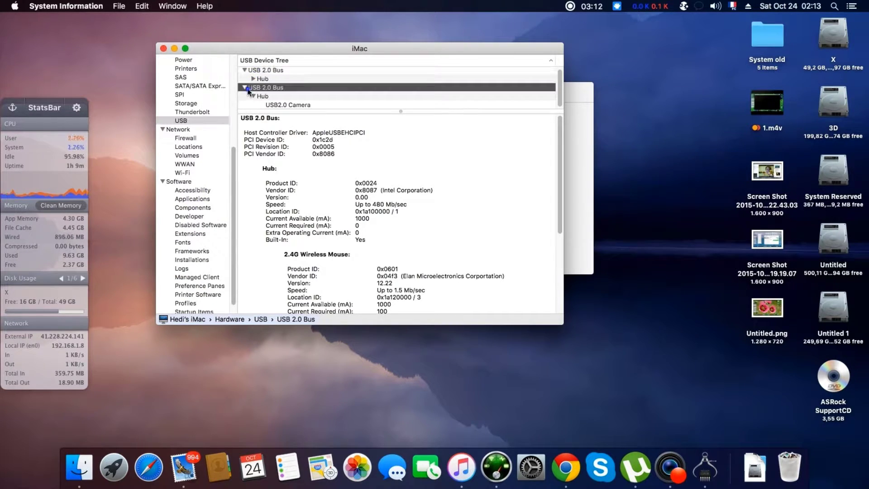
left_click(245, 88)
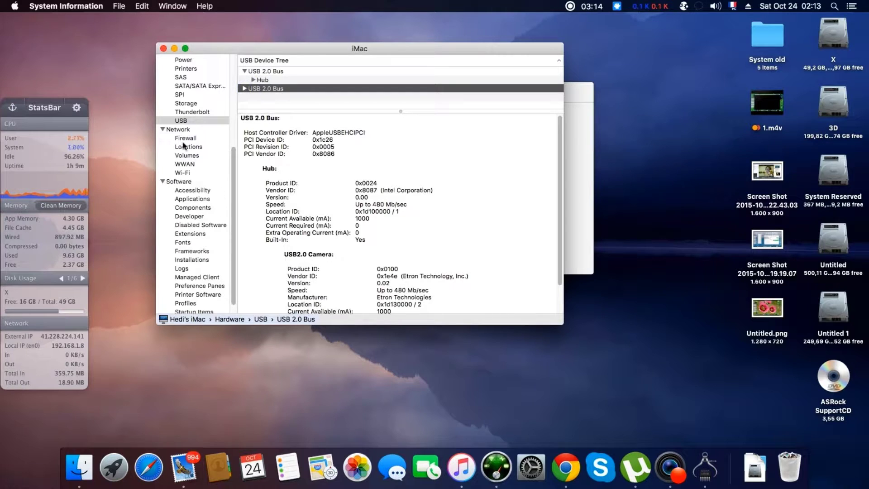
scroll(195, 199, "down", 1)
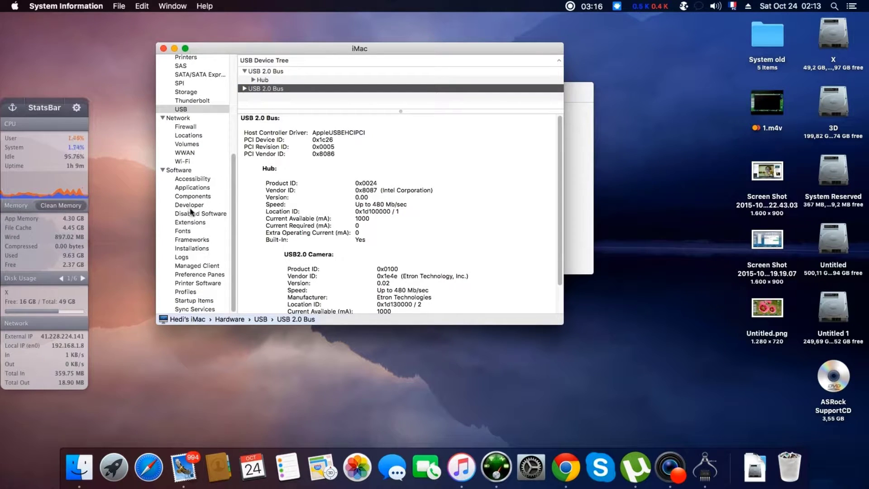
Close System Information and view the Displays tab in About This Mac
left_click(164, 48)
left_click(388, 93)
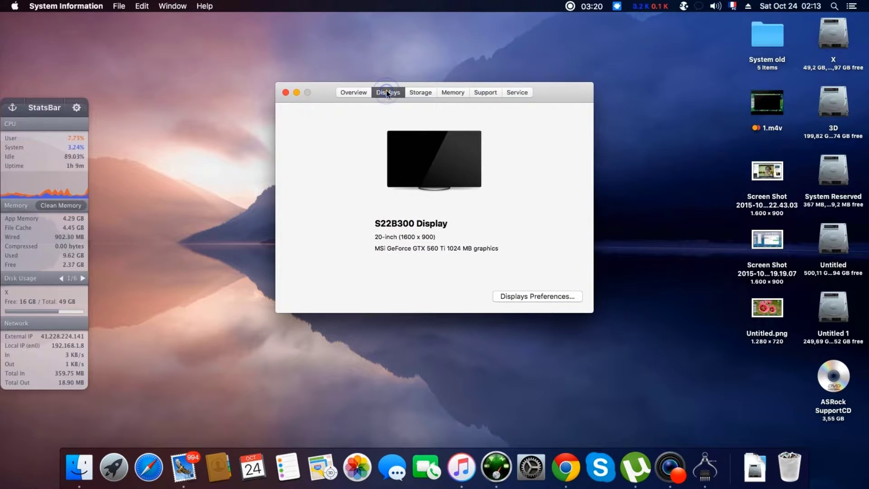
left_click(369, 223)
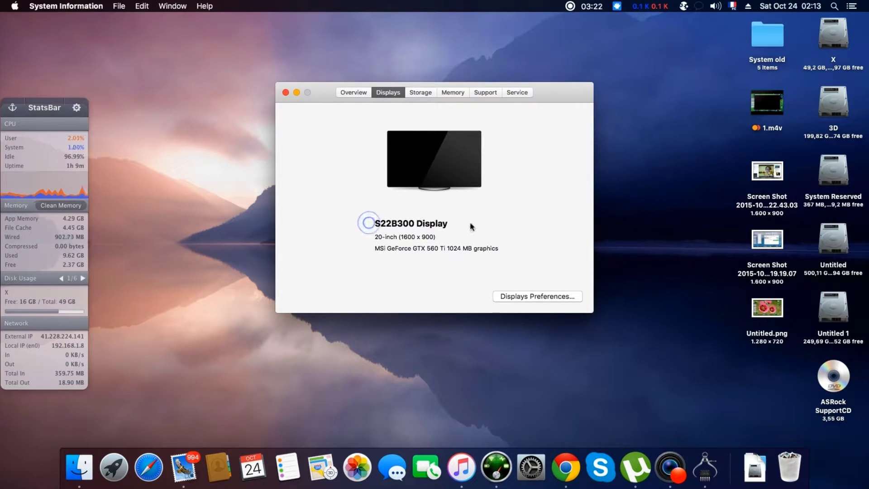
left_click(461, 223)
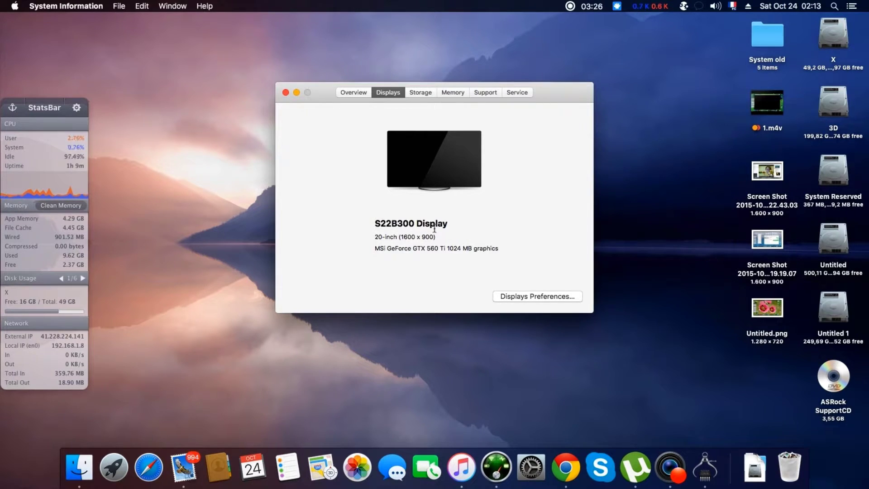
Check the Storage, Memory, Support and Service tabs, then close About This Mac
left_click(422, 95)
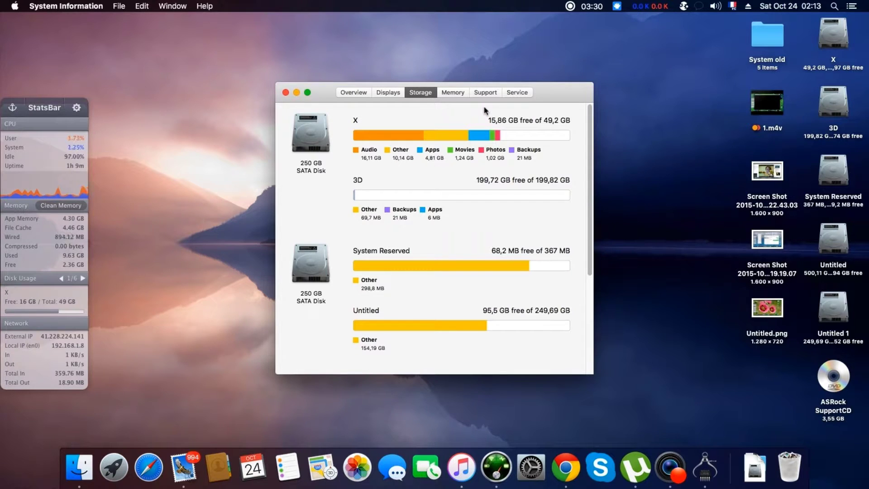
left_click(454, 93)
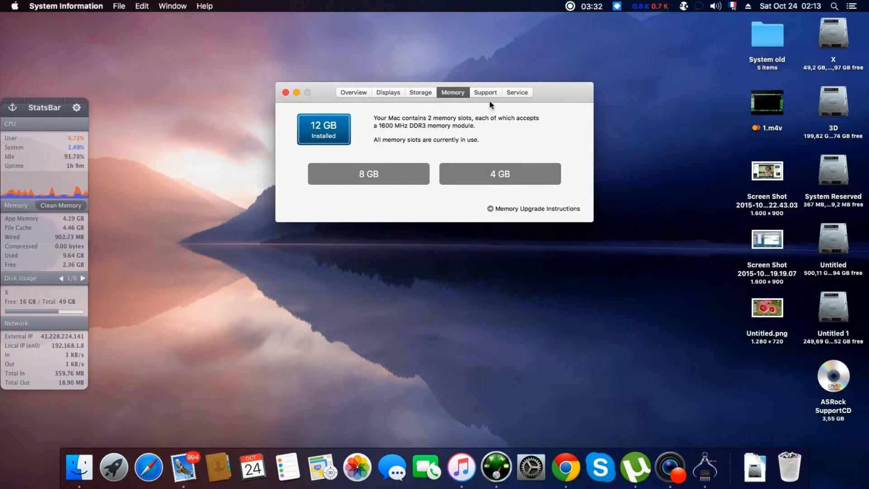
left_click(490, 96)
left_click(516, 93)
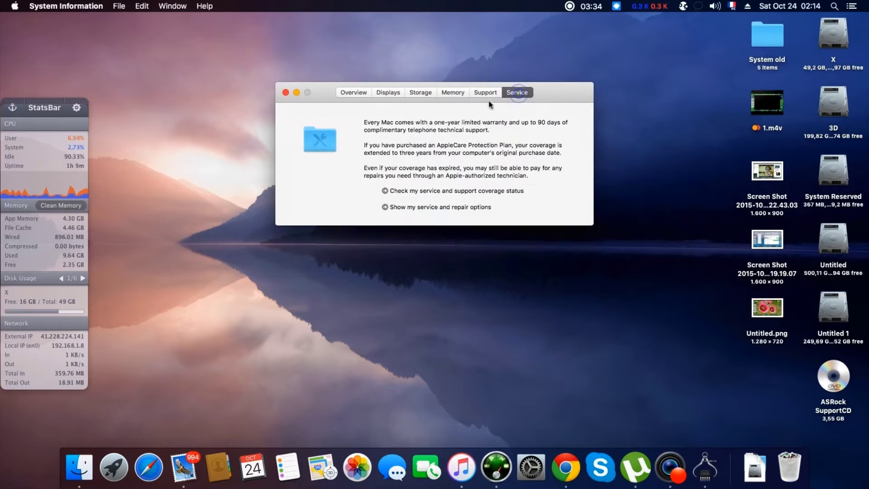
left_click(285, 92)
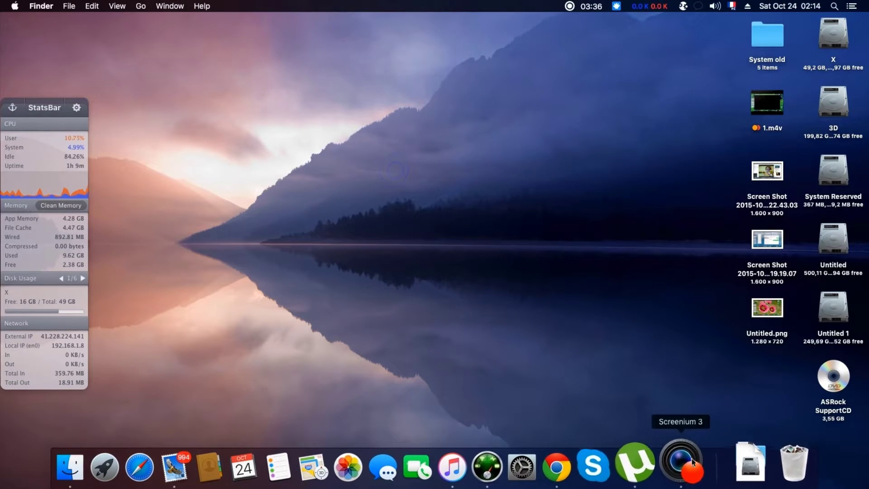
Open the Downloads folder from the Dock stack and launch Clover Configurator from it
left_click(738, 464)
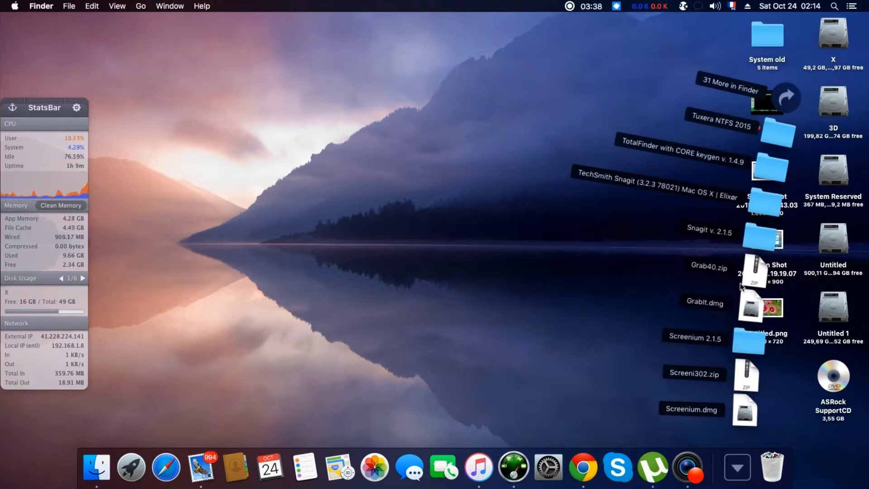
right_click(750, 462)
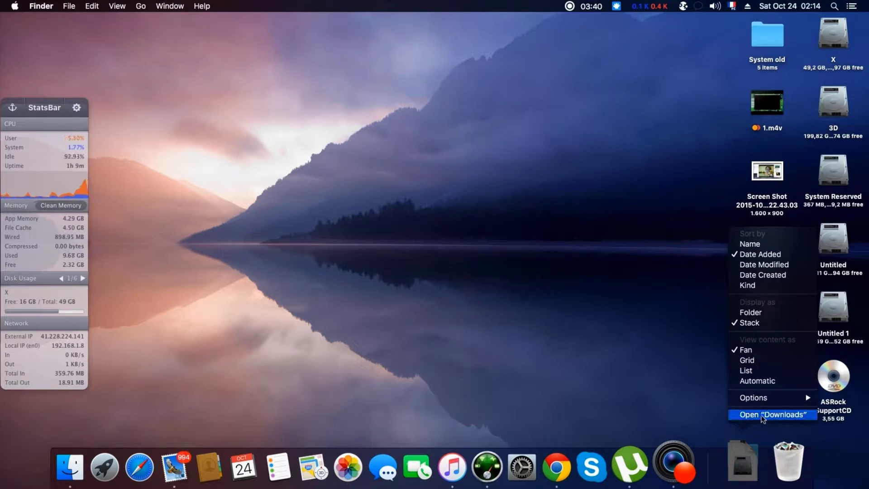
left_click(756, 419)
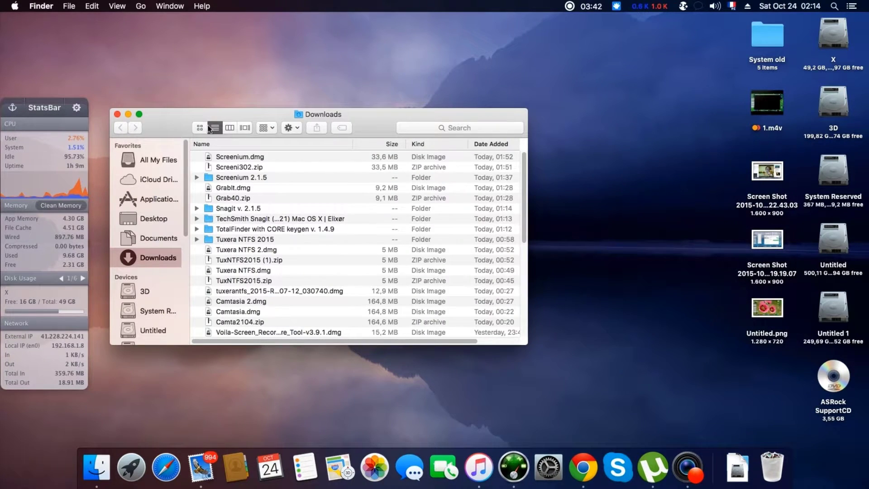
left_click_drag(333, 122, 409, 119)
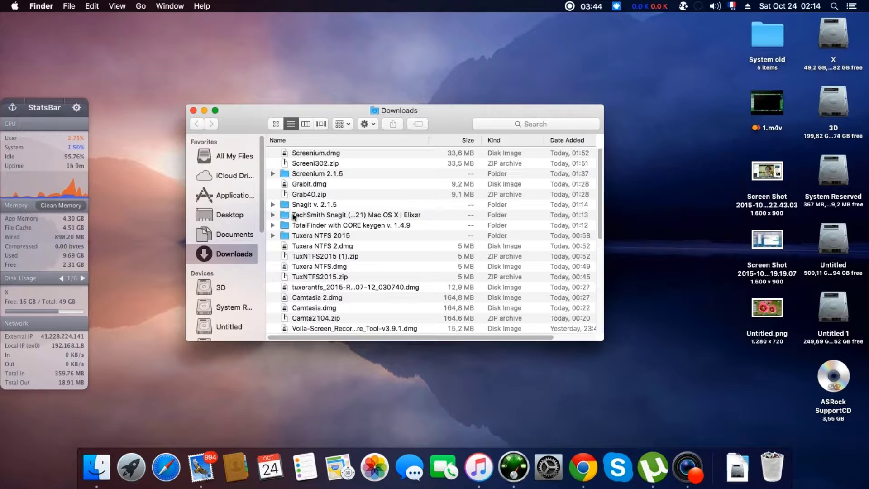
scroll(319, 234, "down", 10)
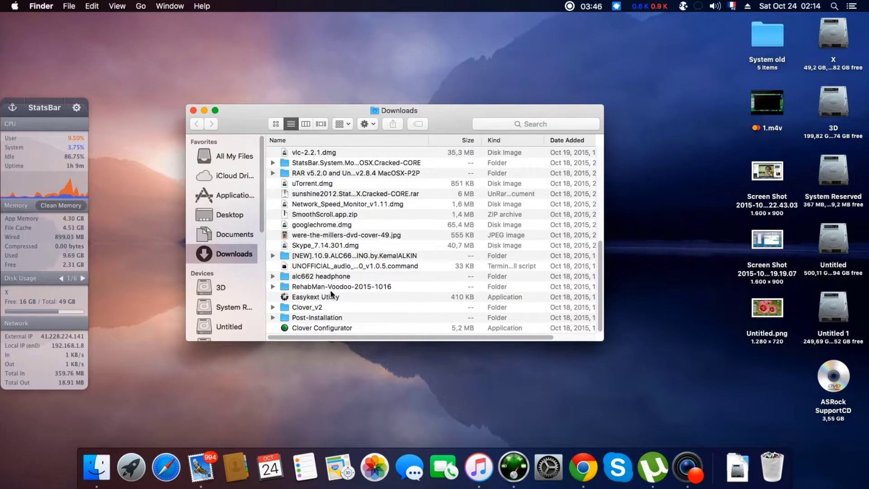
double_click(323, 327)
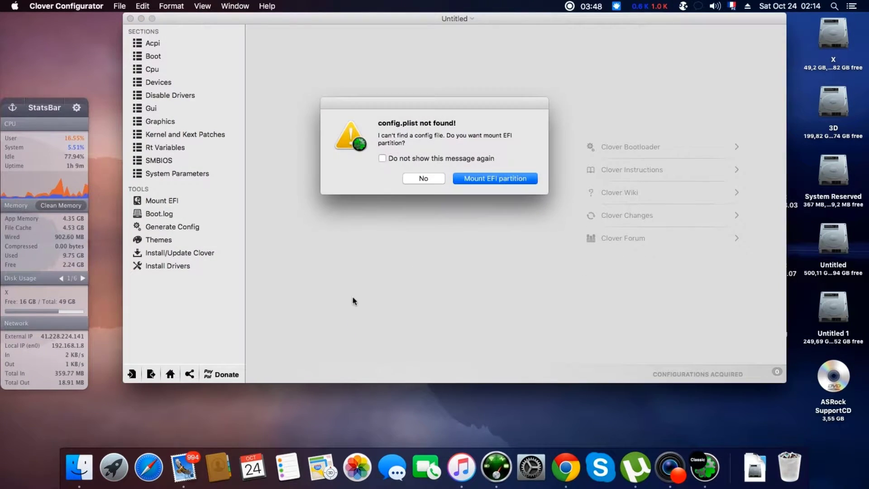
Mount the EFI partition and bring up the import dialog showing the CLOVER folder
left_click(483, 181)
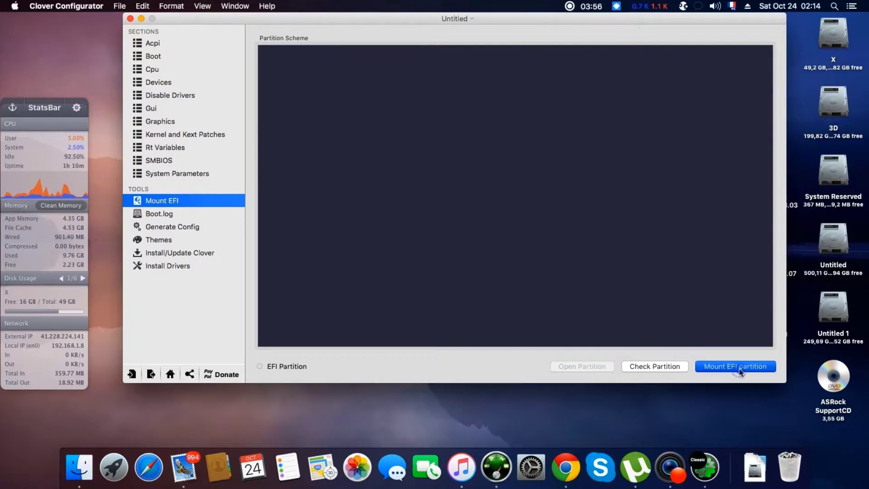
left_click(739, 370)
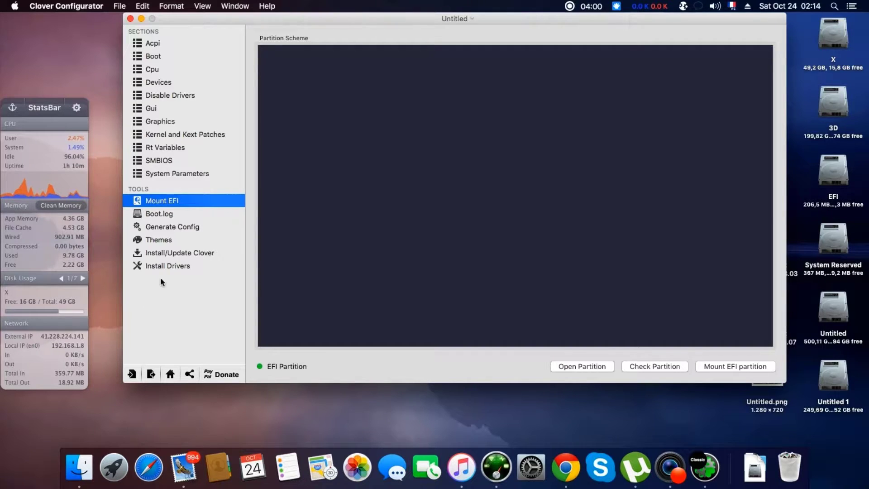
left_click(132, 374)
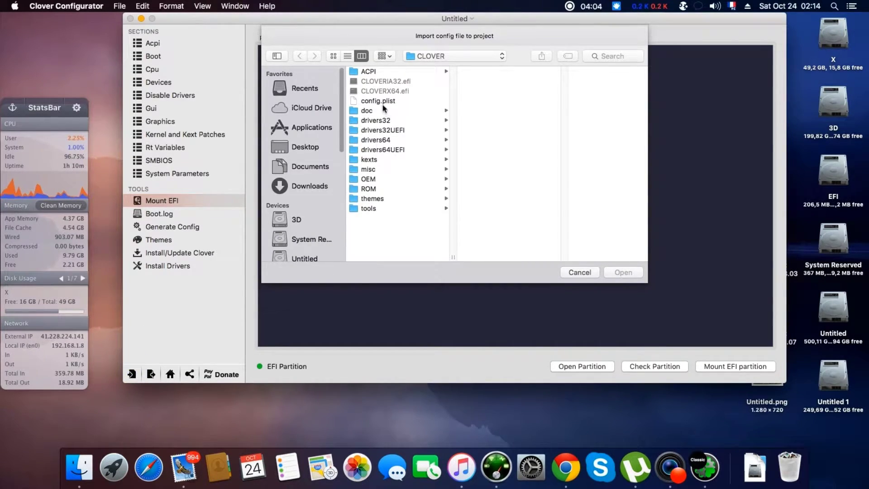
Load the EFI's config.plist and view its Boot, Cpu, Devices, Disable Drivers, System Parameters, SMBIOS and Acpi settings
double_click(380, 101)
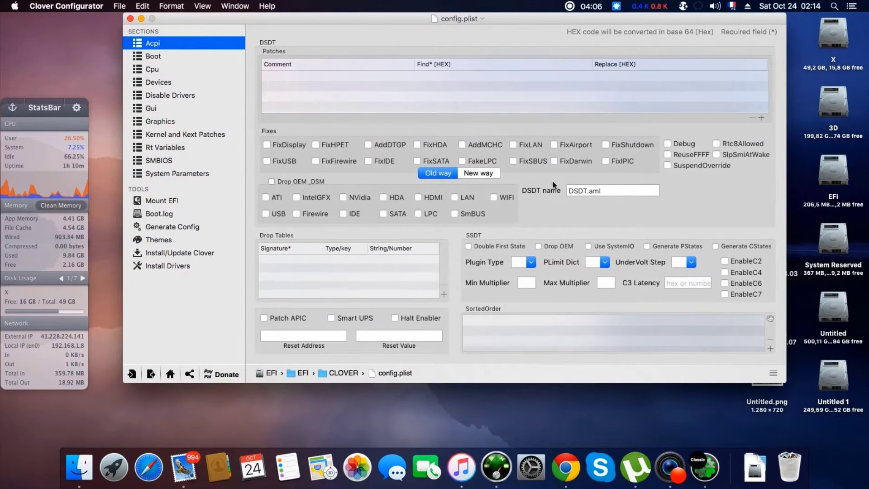
left_click(183, 56)
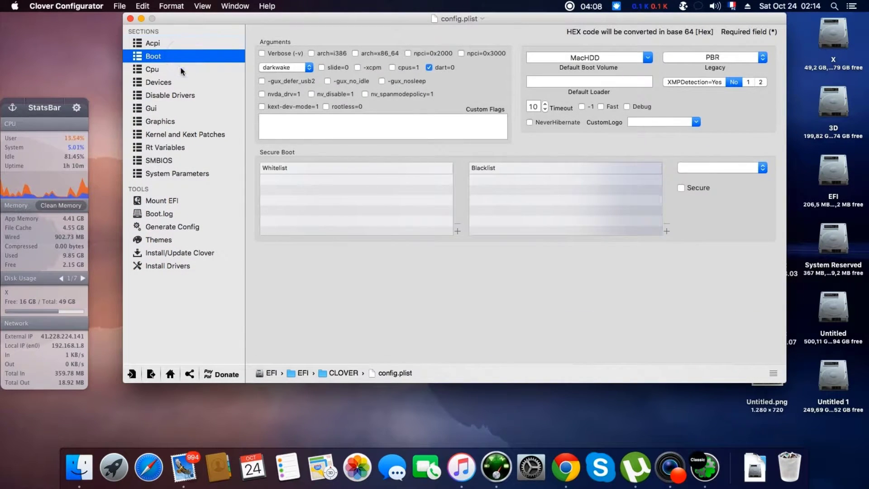
left_click(180, 70)
left_click(179, 83)
left_click(179, 95)
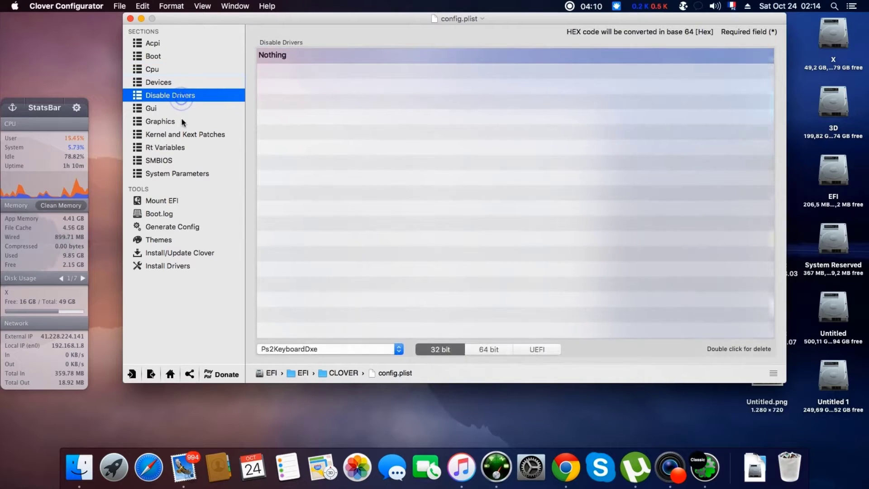
left_click(173, 174)
left_click(172, 161)
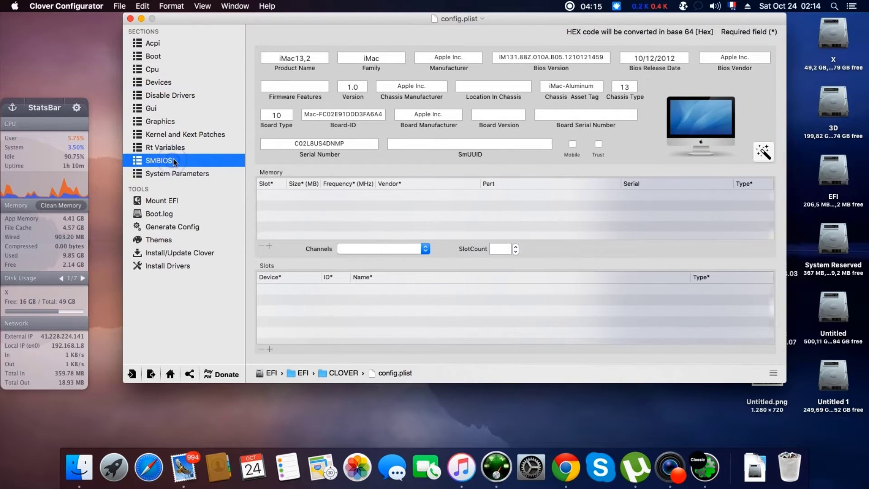
left_click(190, 47)
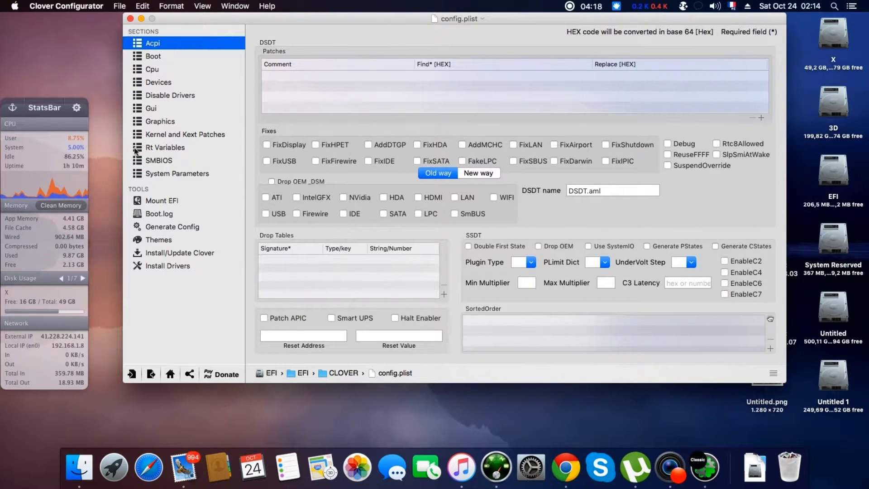
Review Boot, Cpu, Devices, Gui, Graphics, Kernel and Kext Patches, and Rt Variables (BooterConfig 0x28, CsrActiveConfig 0x3)
left_click(171, 57)
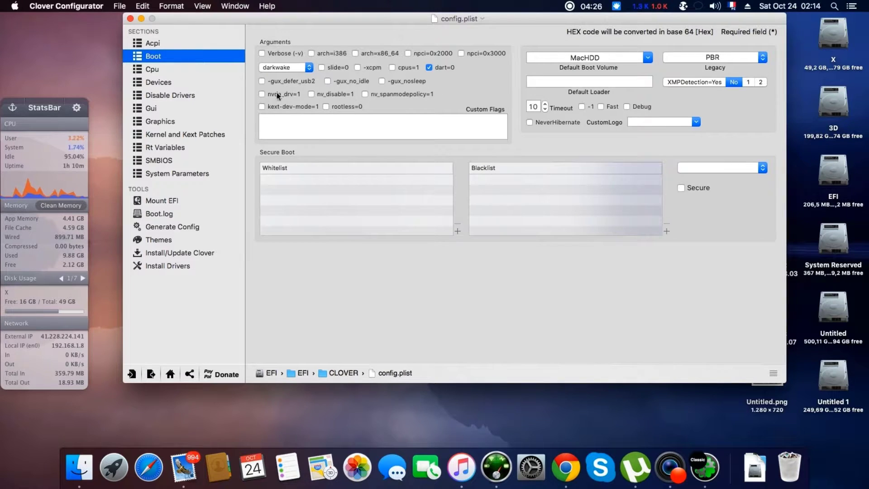
left_click(185, 71)
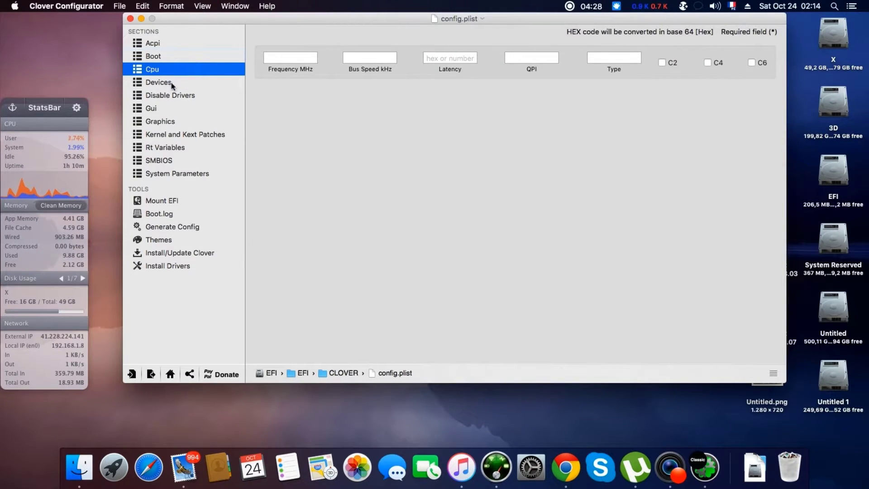
left_click(181, 83)
left_click(184, 96)
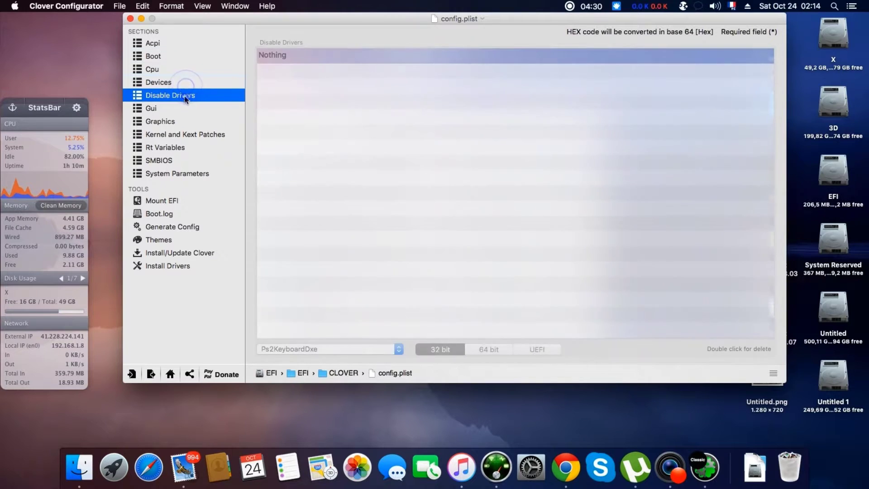
left_click(185, 109)
left_click(184, 122)
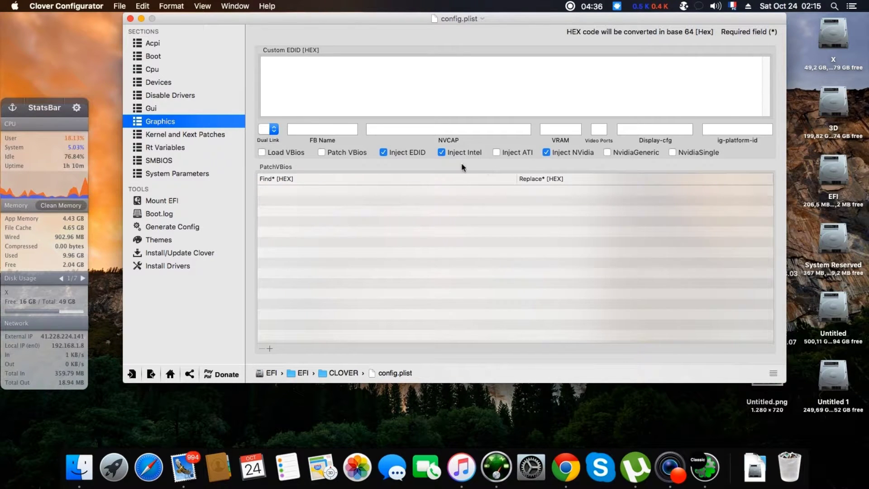
left_click(192, 135)
left_click(189, 147)
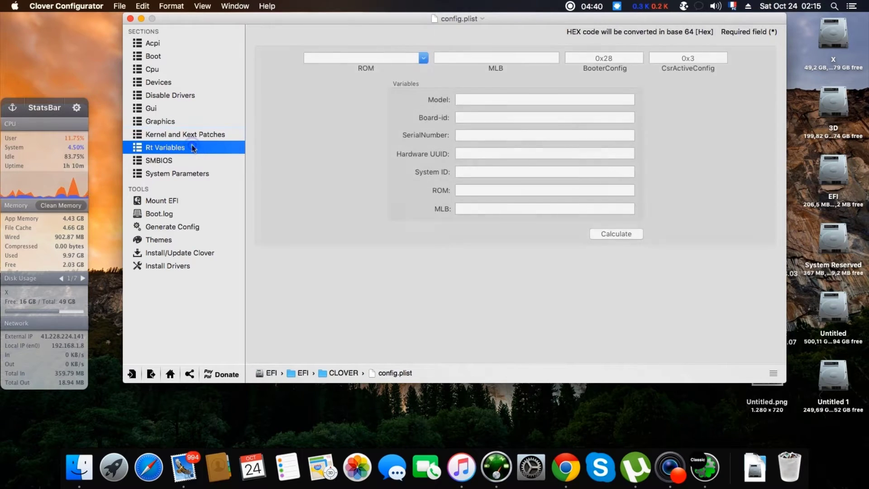
left_click(163, 267)
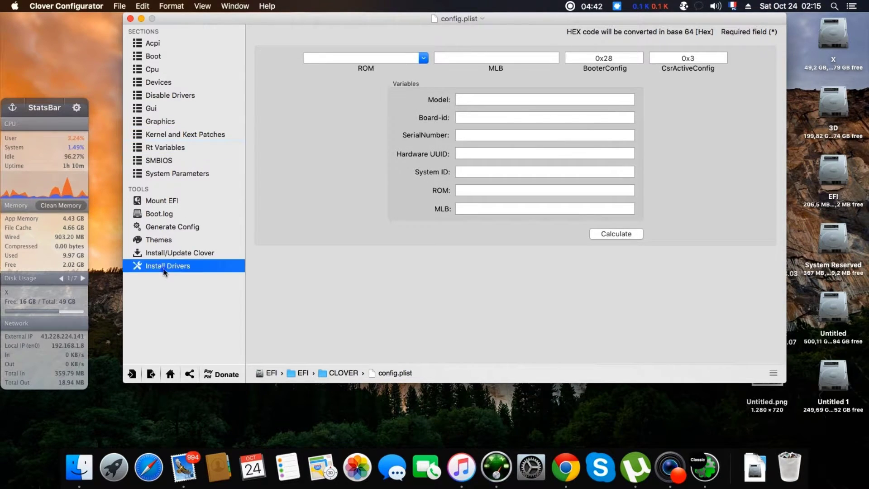
Scroll through the 64-bit and 32-bit driver lists, then select the Untitled desktop drive
left_click_drag(602, 109, 600, 171)
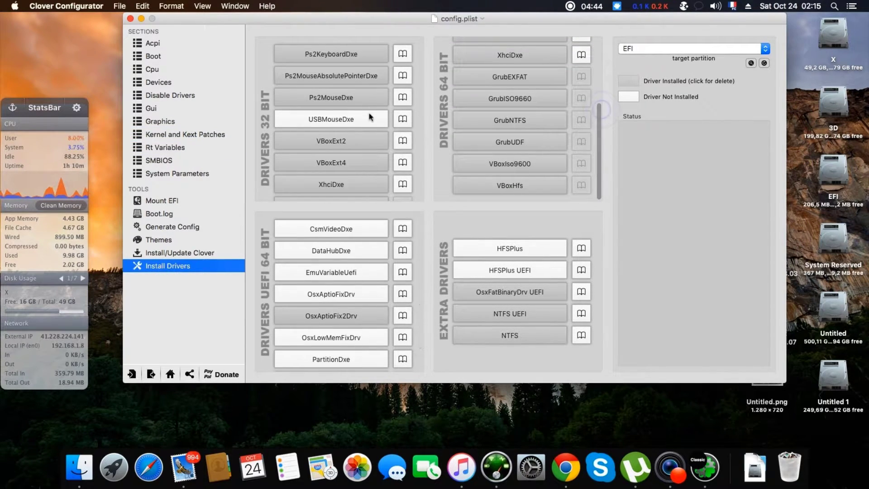
scroll(409, 97, "down", 4)
scroll(409, 97, "down", 2)
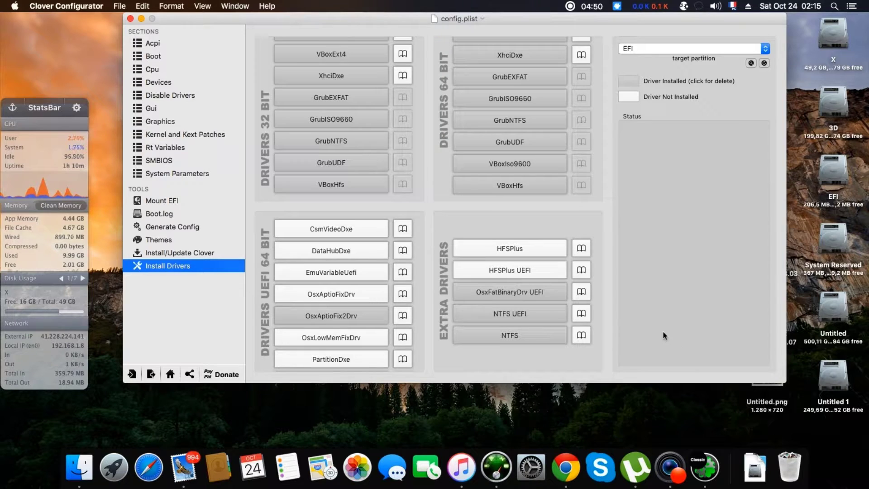
left_click(839, 315)
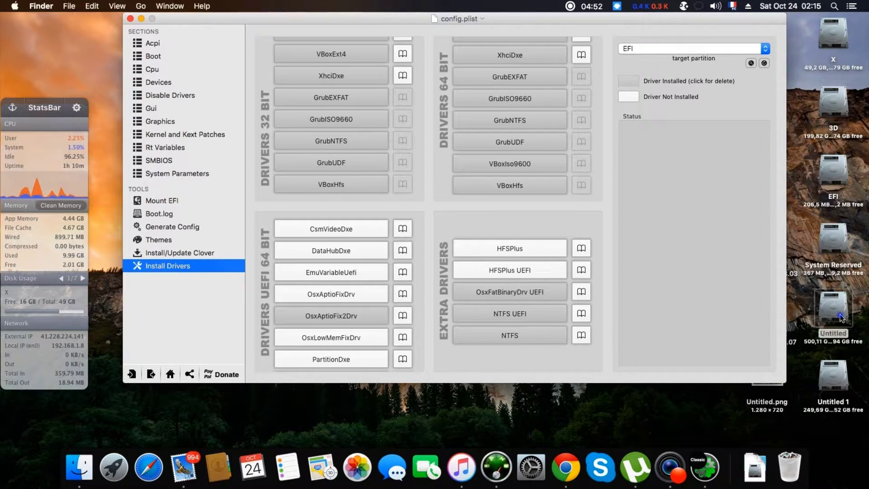
Create a new untitled folder on the Untitled drive and open it
double_click(840, 308)
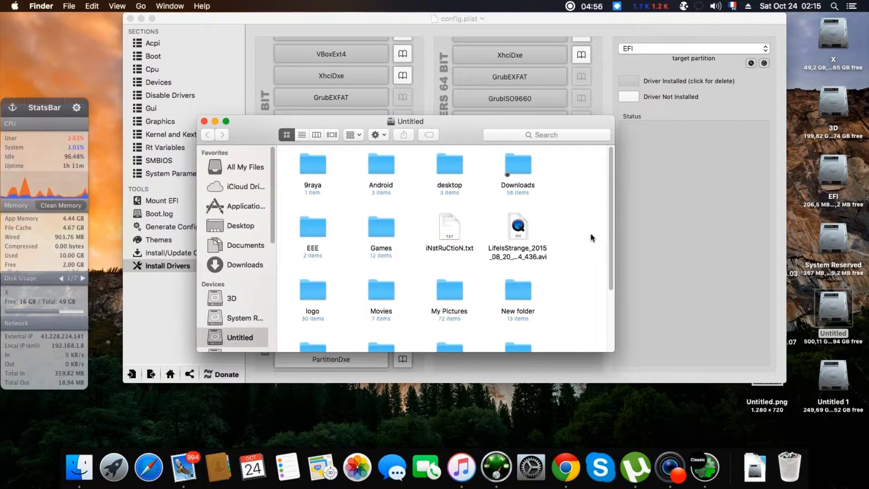
right_click(589, 233)
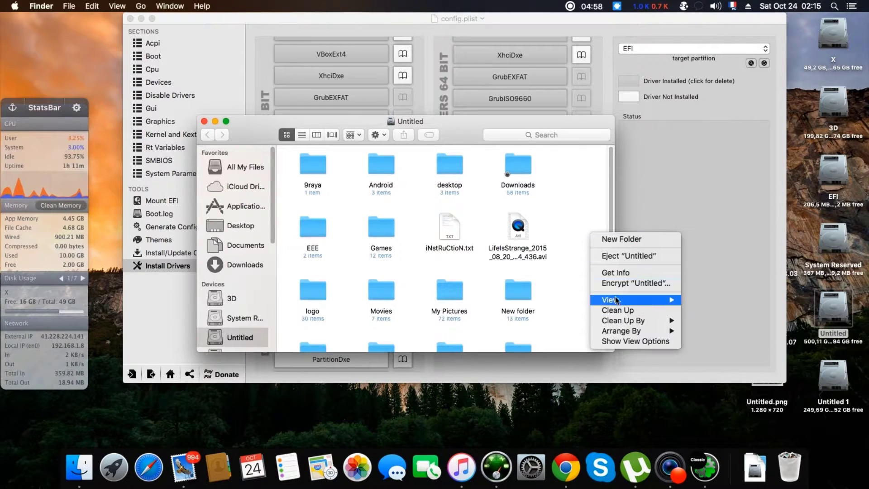
left_click(626, 241)
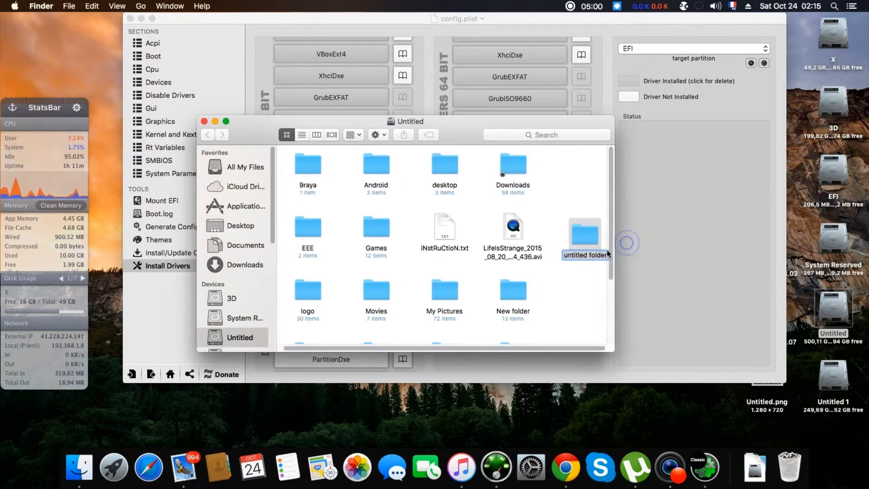
double_click(584, 231)
Close the untitled folder, Downloads and Clover Configurator windows
left_click(204, 121)
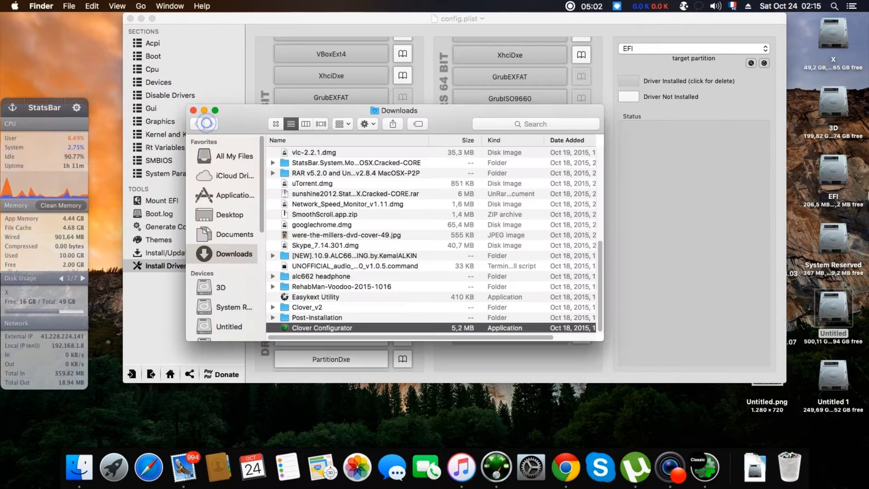
left_click(194, 111)
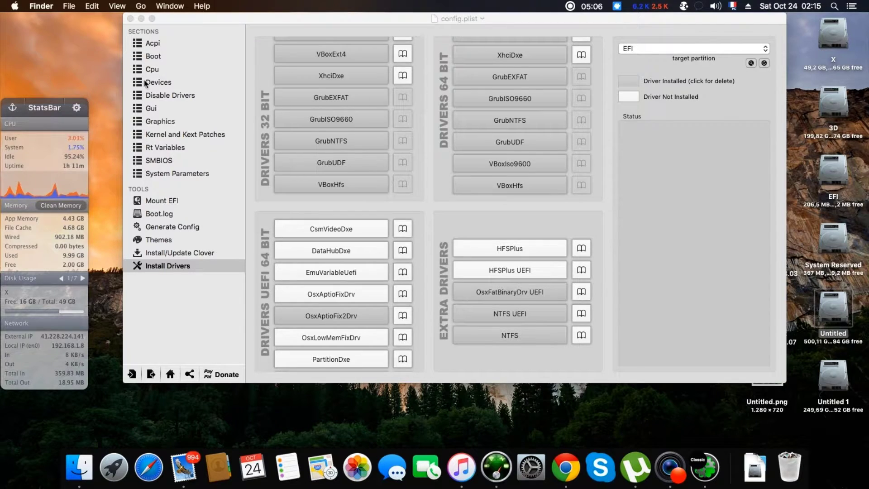
left_click(130, 19)
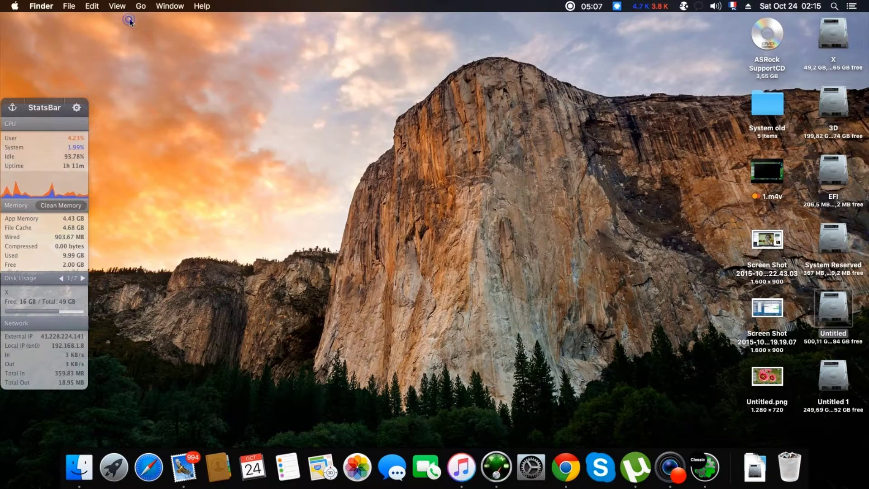
Quit Clover Configurator from the Dock and free memory with StatsBar's Clean Memory
right_click(712, 466)
left_click(726, 411)
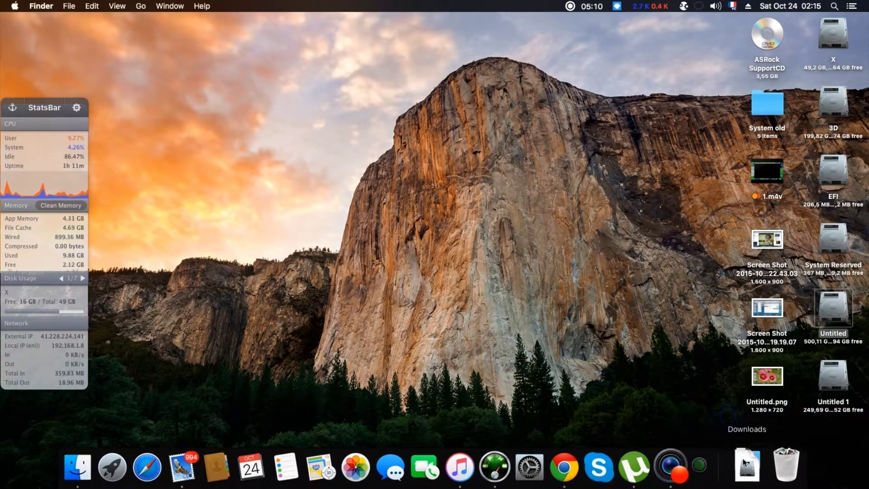
left_click(737, 464)
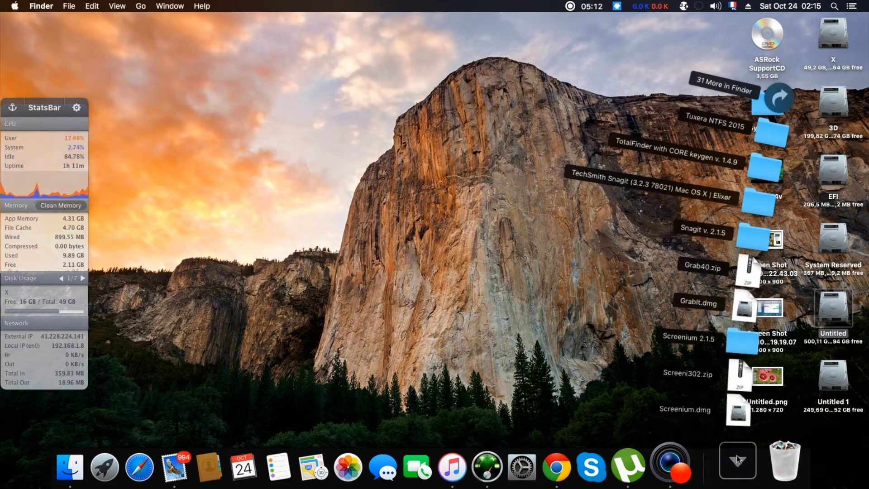
left_click(736, 464)
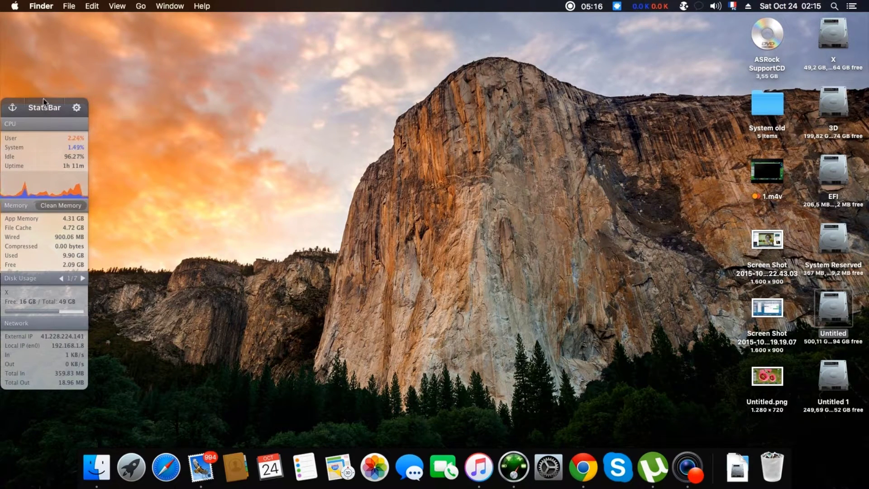
left_click_drag(43, 99, 45, 93)
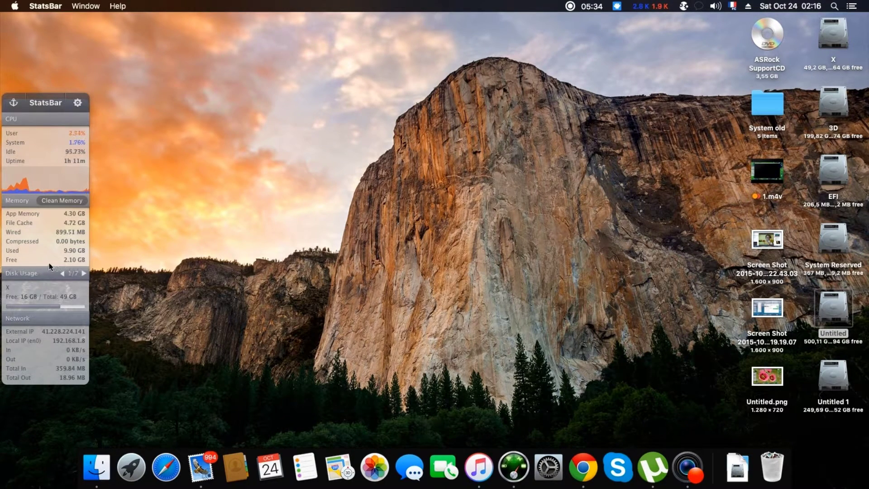
left_click(66, 202)
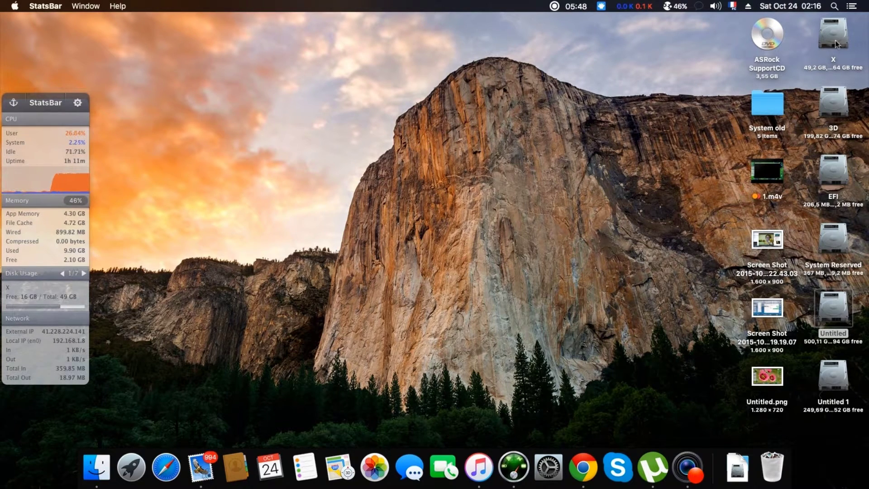
Open the System old folder and select IOBluetoothFamily.kext and IOBluetoothHIDDriver.kext, then bring up Launchpad
double_click(768, 111)
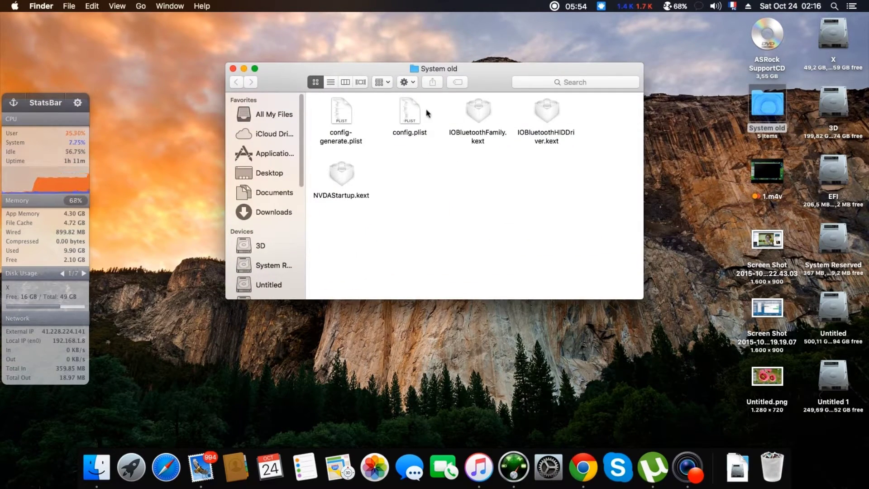
left_click_drag(492, 78, 484, 126)
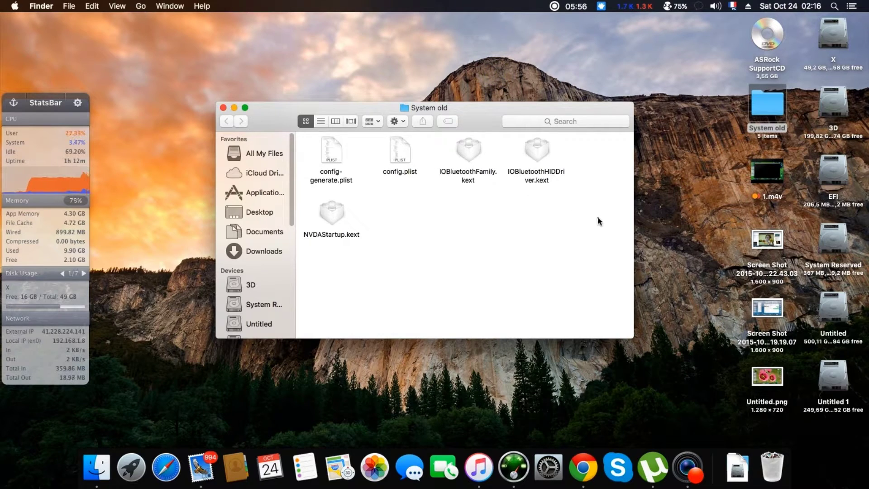
left_click_drag(598, 219, 453, 140)
left_click_drag(388, 314, 326, 228)
left_click_drag(596, 208, 444, 135)
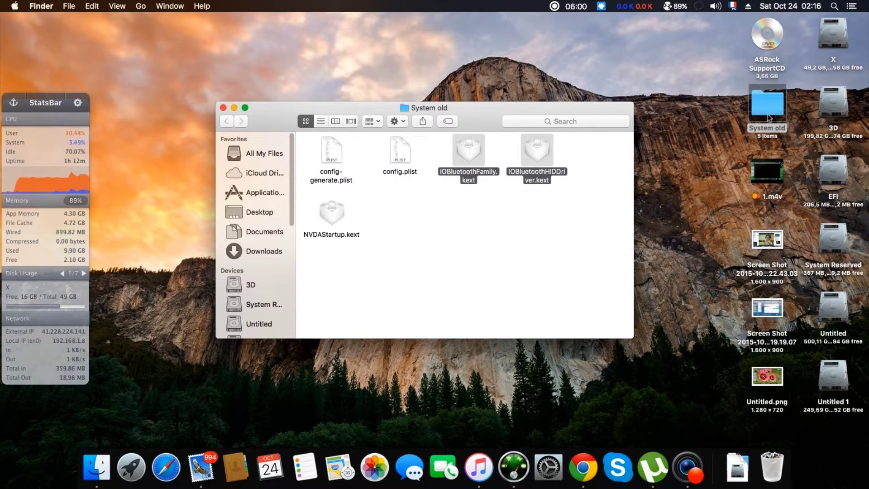
left_click(689, 142)
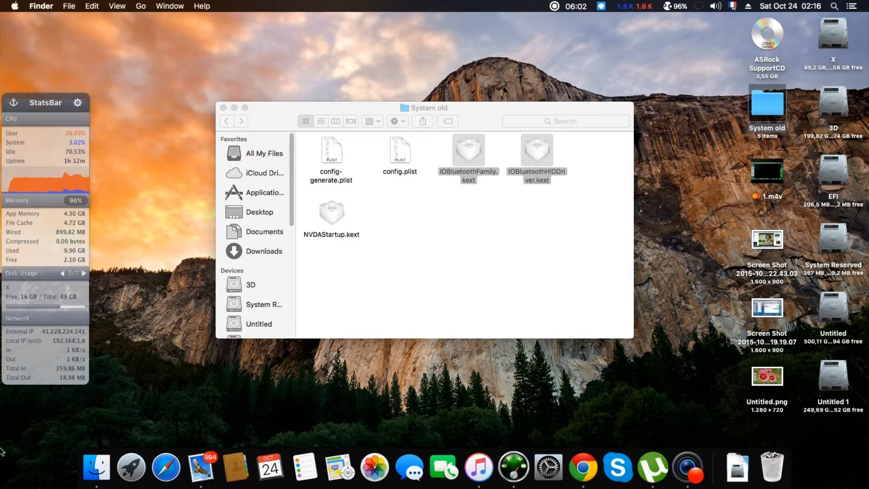
left_click(131, 467)
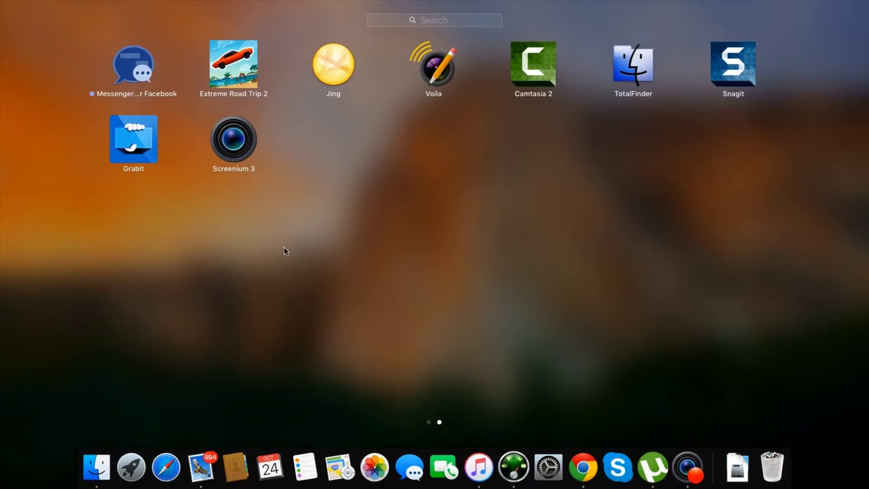
Launch Terminal from Launchpad's Other group
left_click_drag(287, 250, 608, 252)
left_click(545, 221)
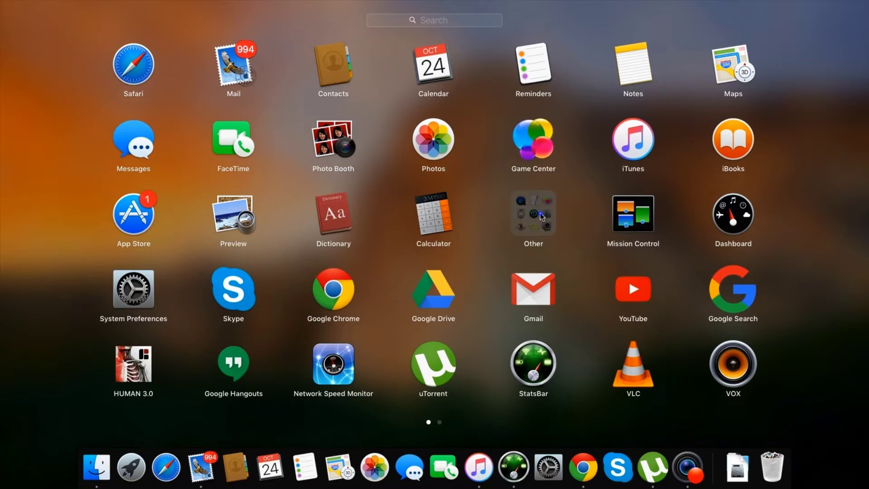
left_click(634, 204)
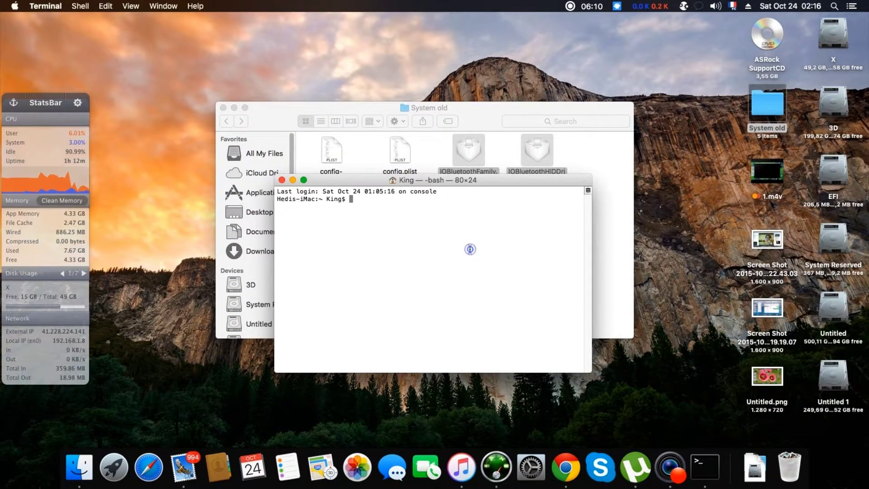
Run defaults write com.apple.Finder AppleShowAllFiles YES to enable hidden files
type("defaults write com.apple.Finder AppleShowAllFiles NO")
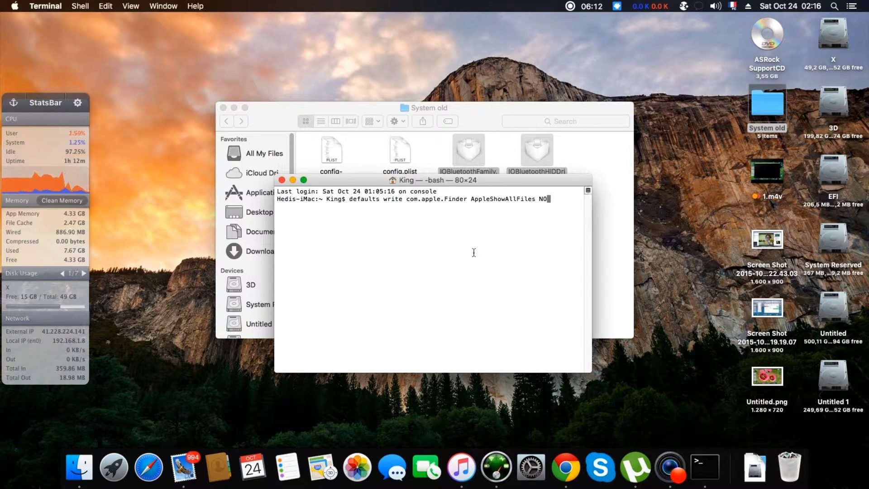
left_click_drag(469, 182, 605, 226)
key("BackSpace")
key("BackSpace")
type("YES")
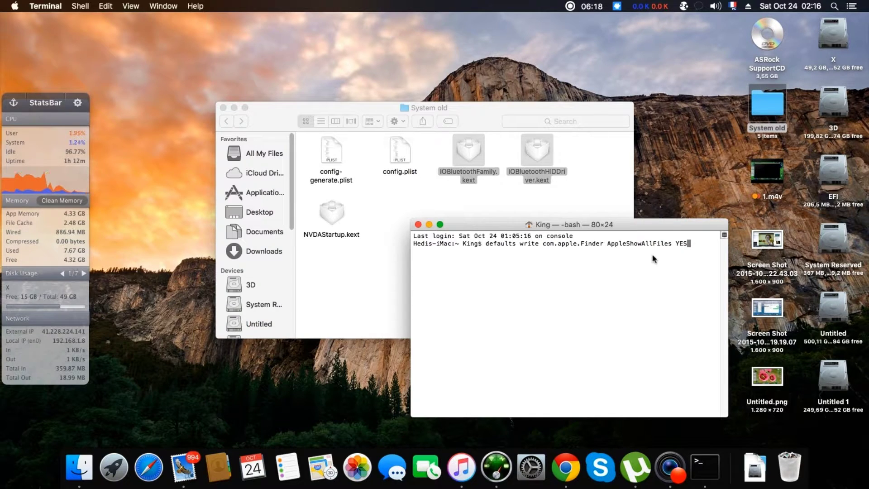
key("Return")
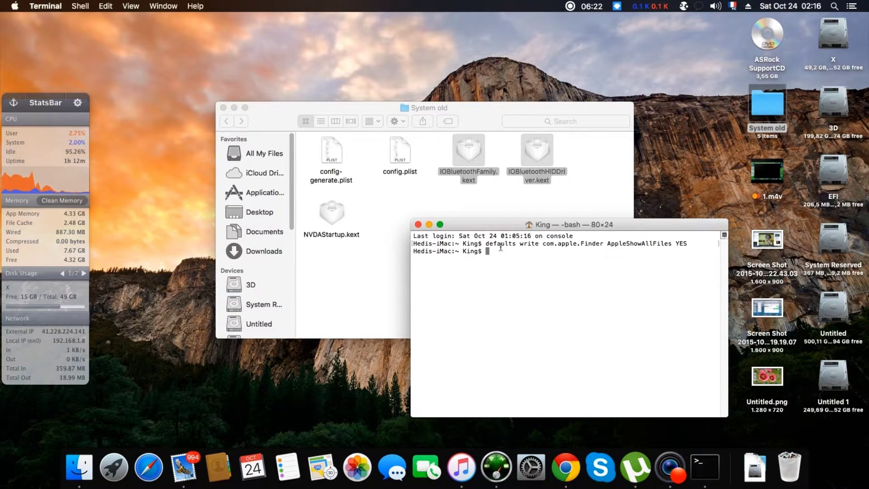
Relaunch Finder to apply the hidden-files setting and open drive X
right_click(77, 470, "alt")
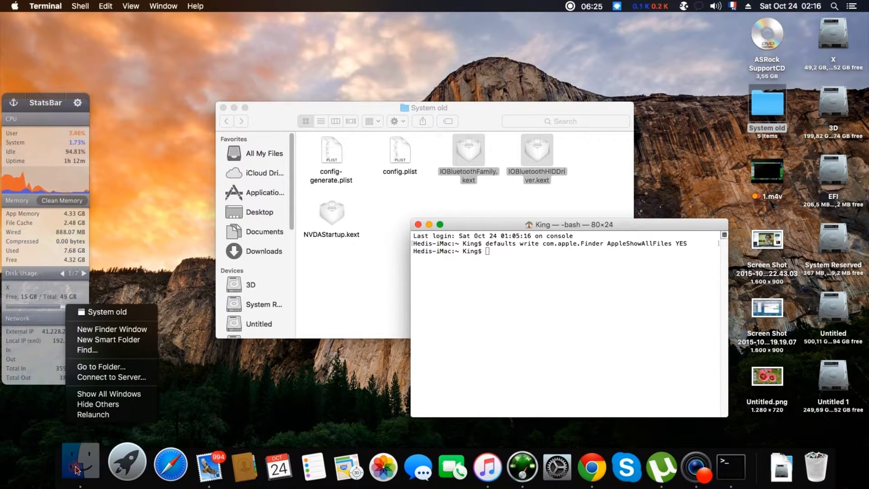
left_click(138, 416)
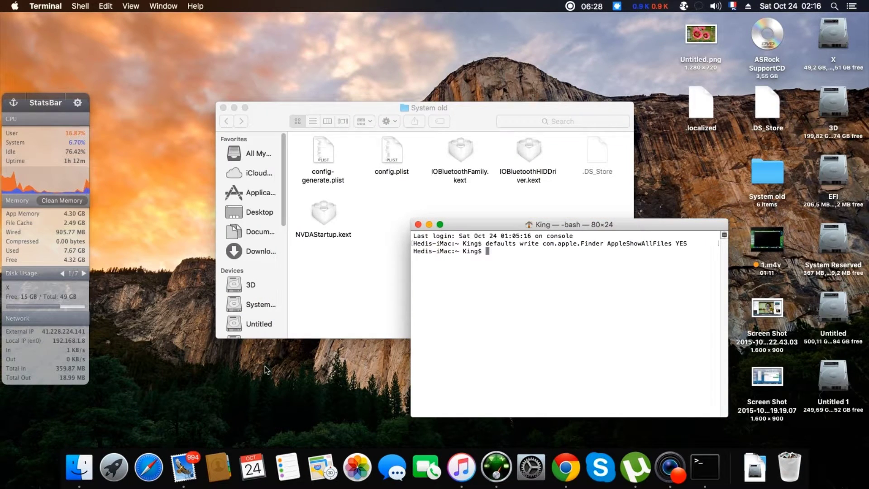
left_click(837, 42)
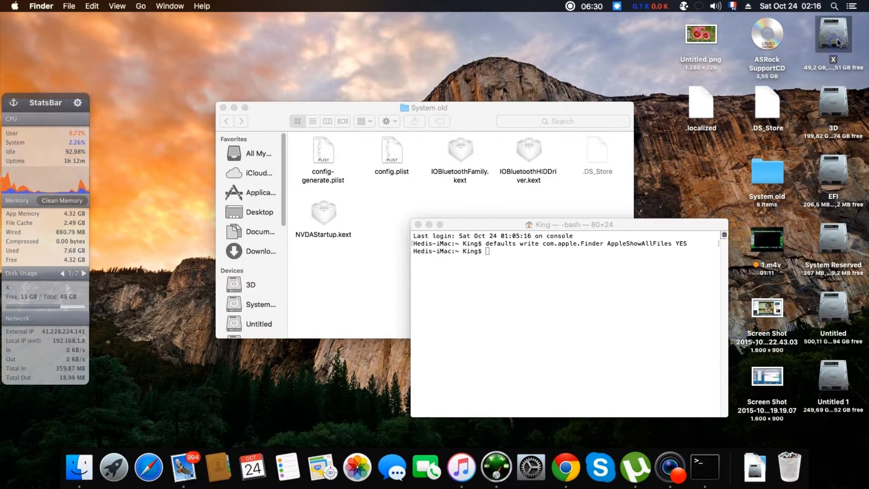
double_click(843, 40)
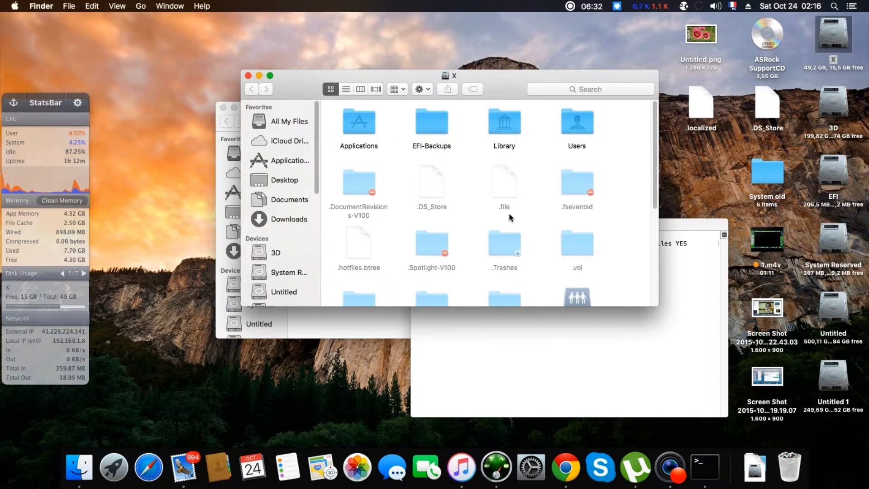
Browse into X's System > Library > Extensions folder using new tabs
scroll(510, 217, "down", 8)
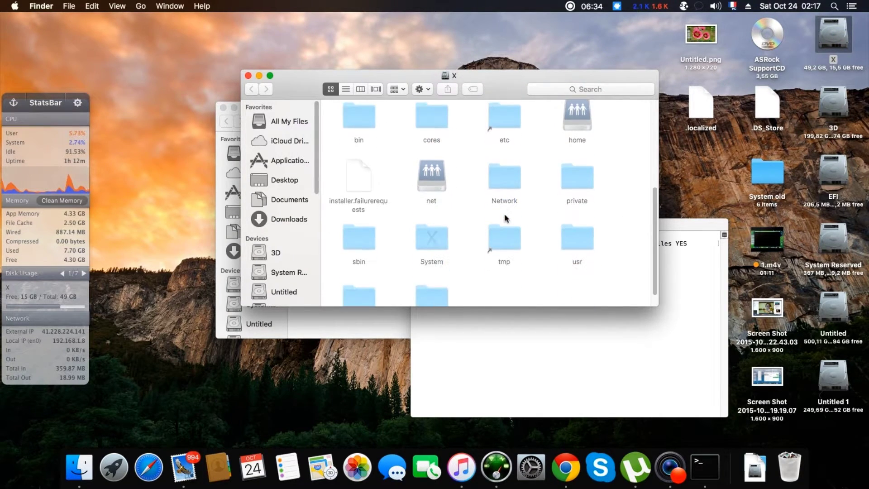
left_click(425, 229)
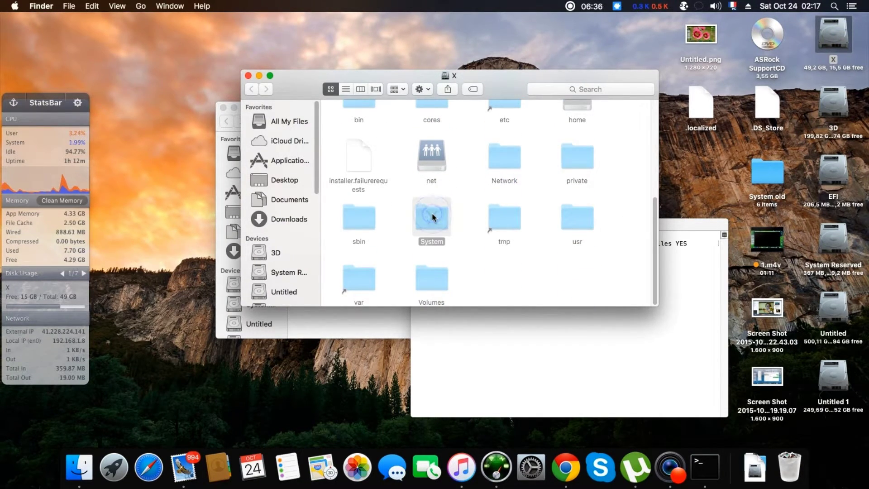
right_click(434, 216)
left_click(448, 219)
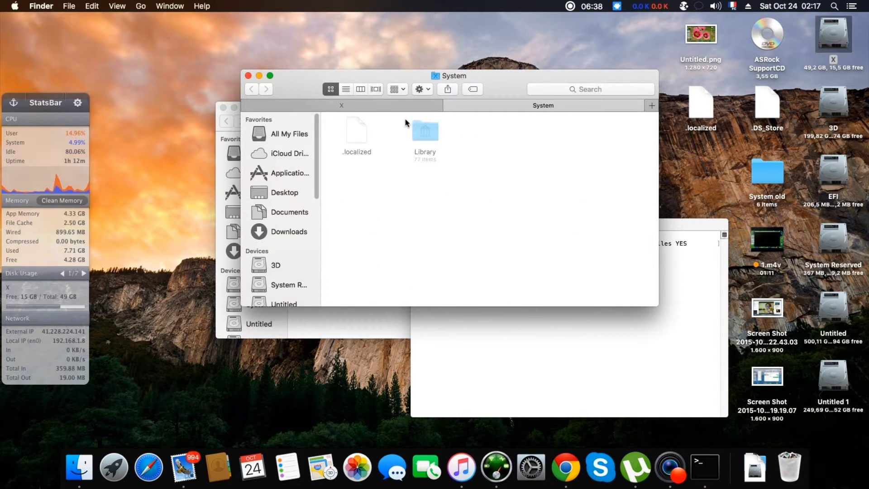
right_click(419, 132)
left_click(428, 133)
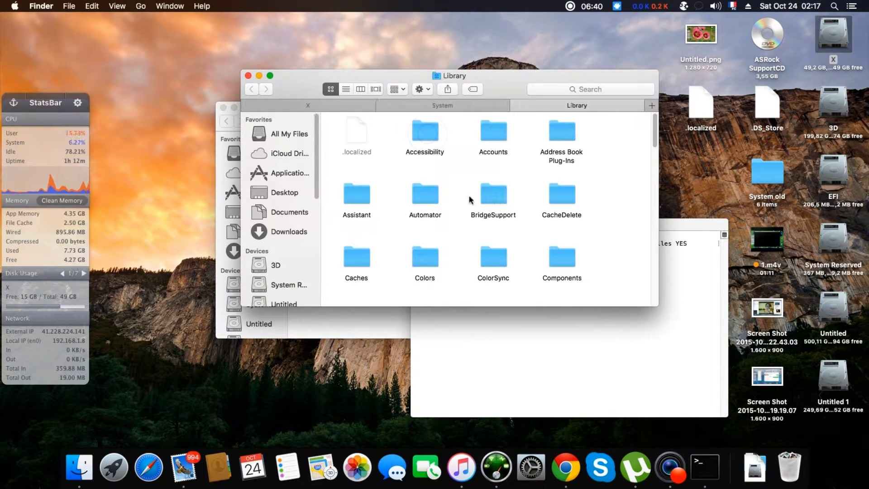
scroll(441, 227, "down", 2)
scroll(421, 240, "down", 2)
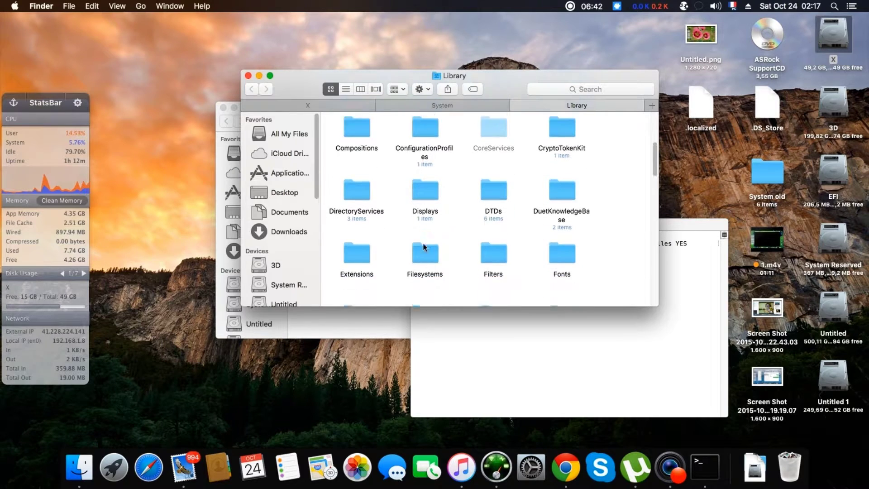
double_click(353, 239)
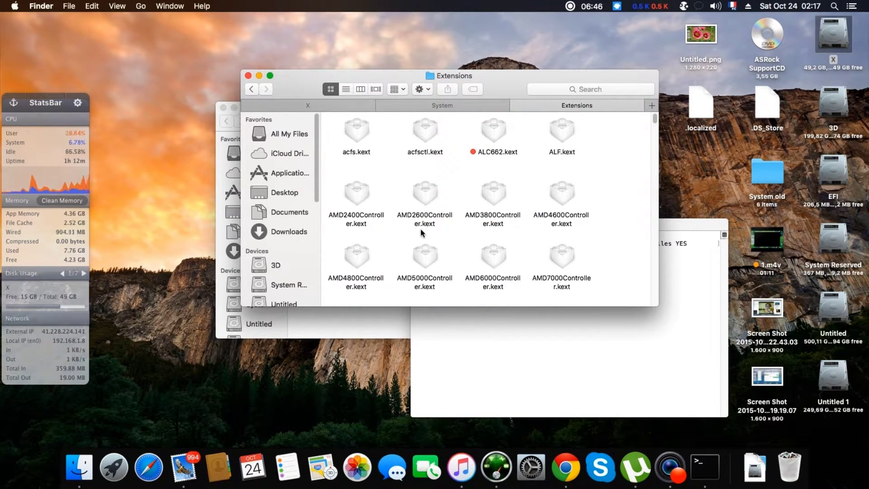
scroll(634, 225, "down", 15)
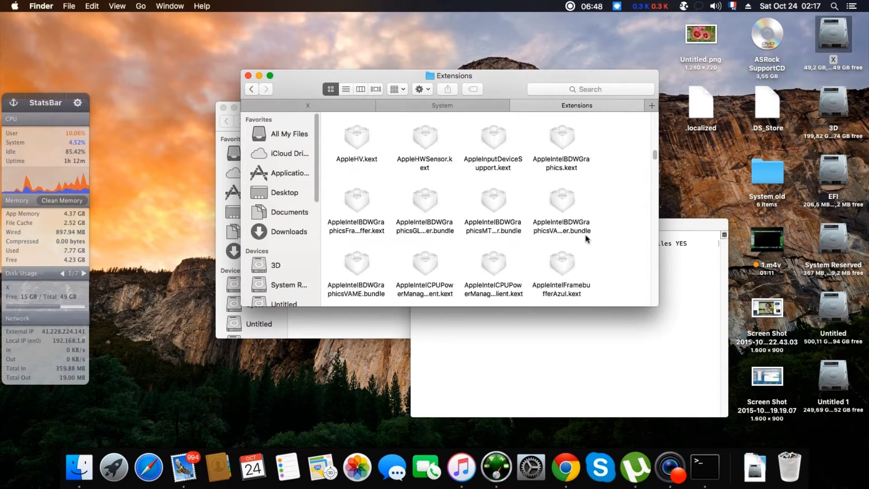
scroll(585, 239, "down", 20)
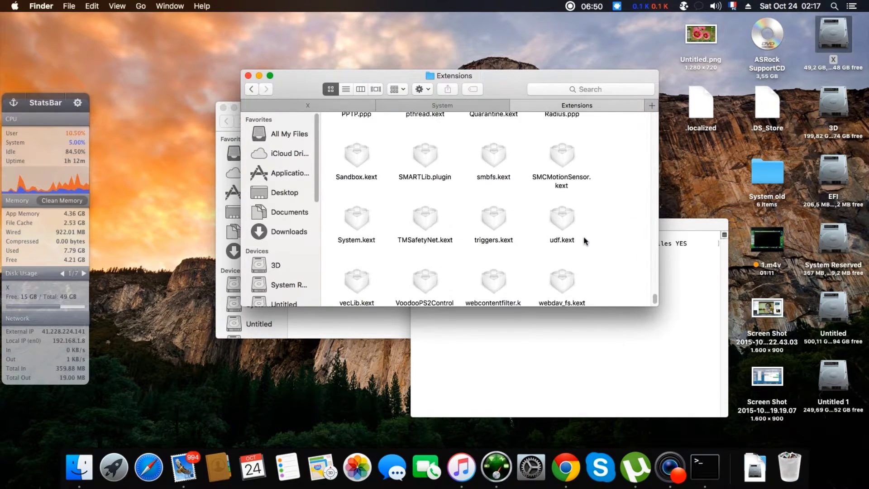
scroll(583, 236, "up", 20)
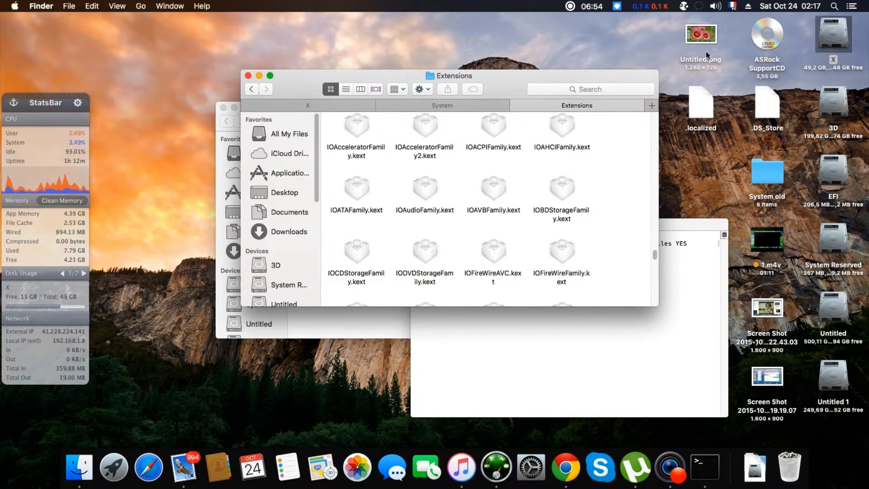
Return to disk X's top level via the Users folder, then bring Terminal forward
double_click(830, 42)
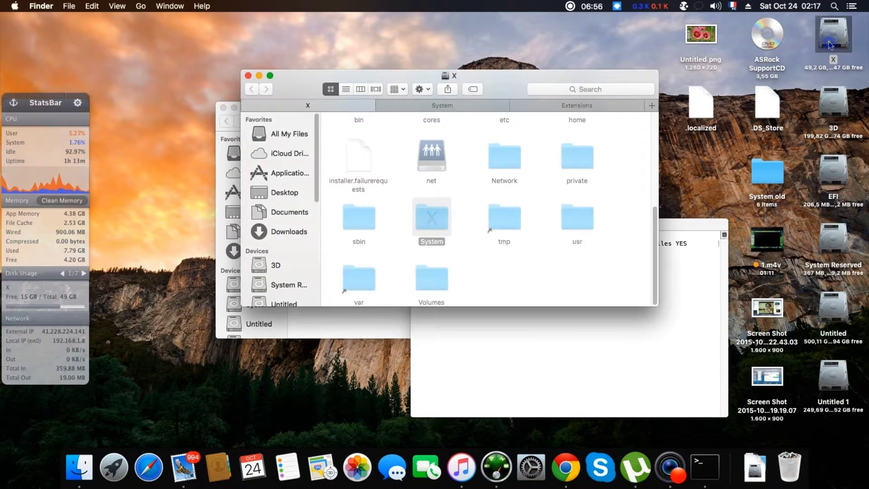
scroll(539, 228, "up", 5)
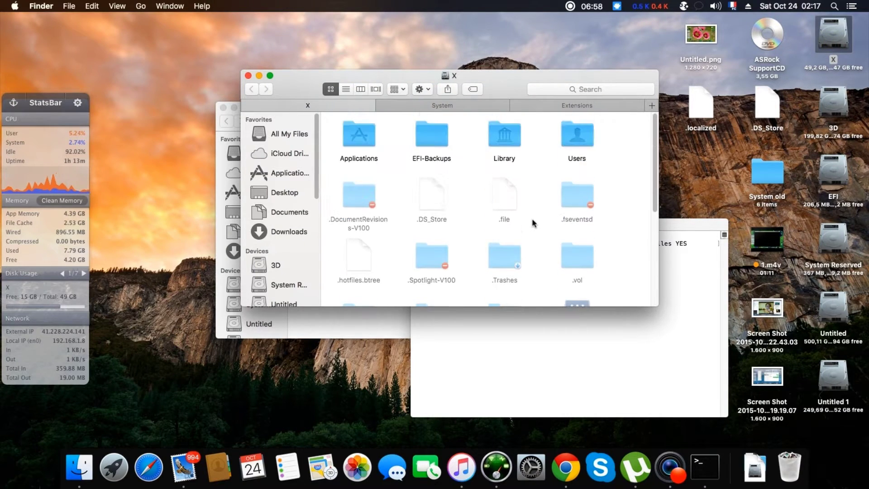
left_click(355, 137)
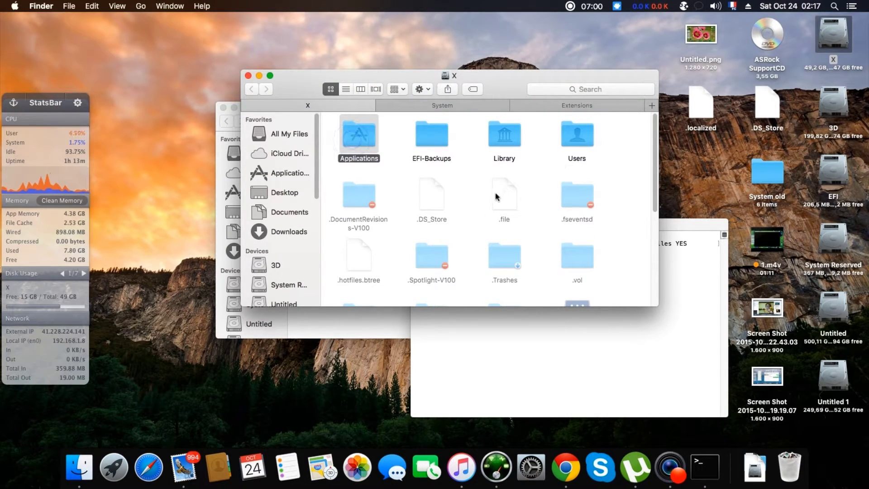
double_click(569, 156)
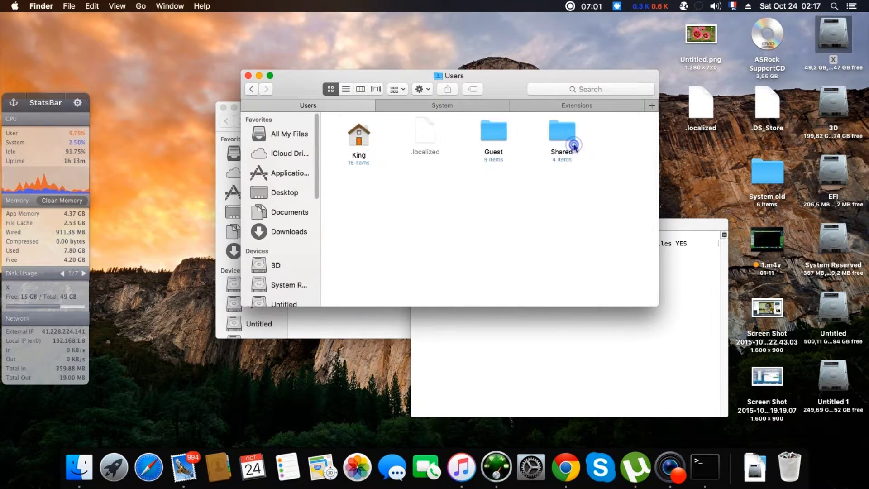
left_click(246, 88)
scroll(362, 163, "down", 5)
scroll(430, 199, "up", 5)
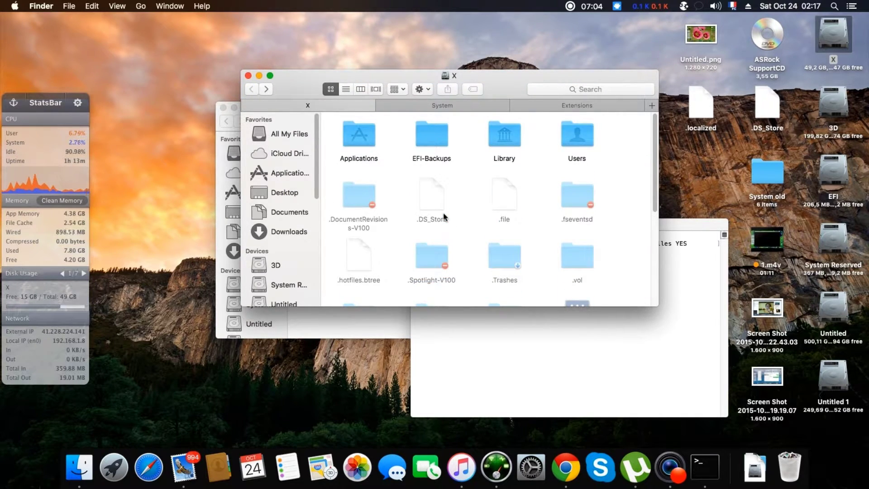
left_click(569, 364)
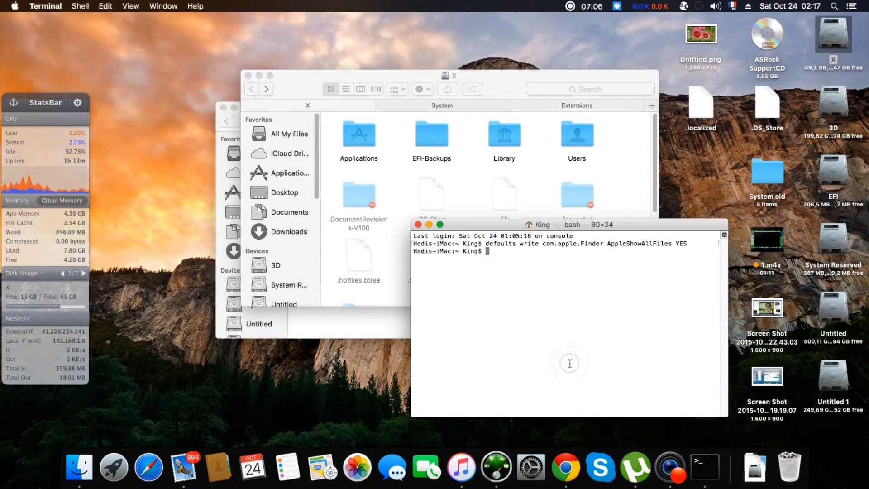
Set AppleShowAllFiles back to NO and relaunch Finder to hide hidden files
key("Up")
key("BackSpace")
key("BackSpace")
key("BackSpace")
type("NO")
key("Return")
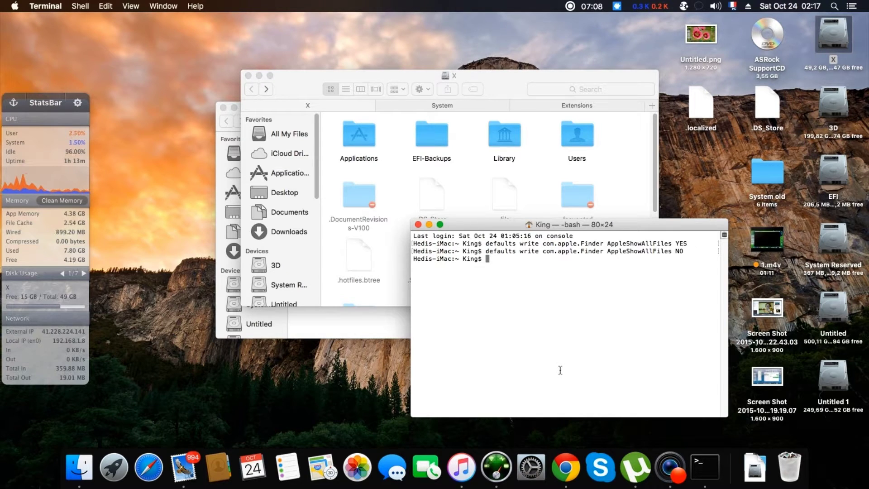
right_click(79, 466, "alt")
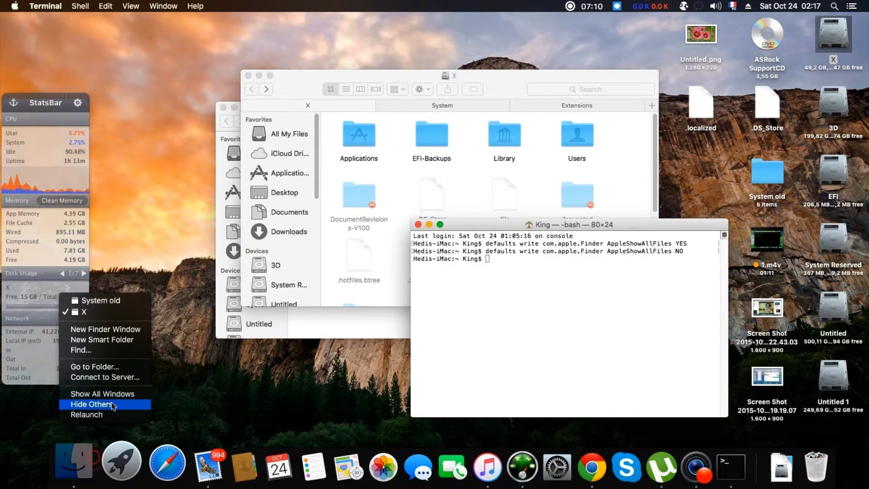
left_click(113, 415)
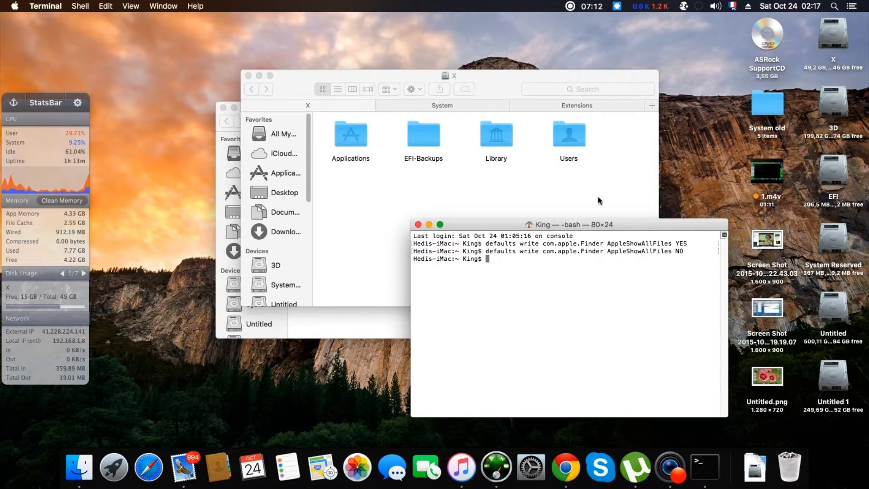
Open the Extensions folder inside disk X's Library
left_click(352, 137)
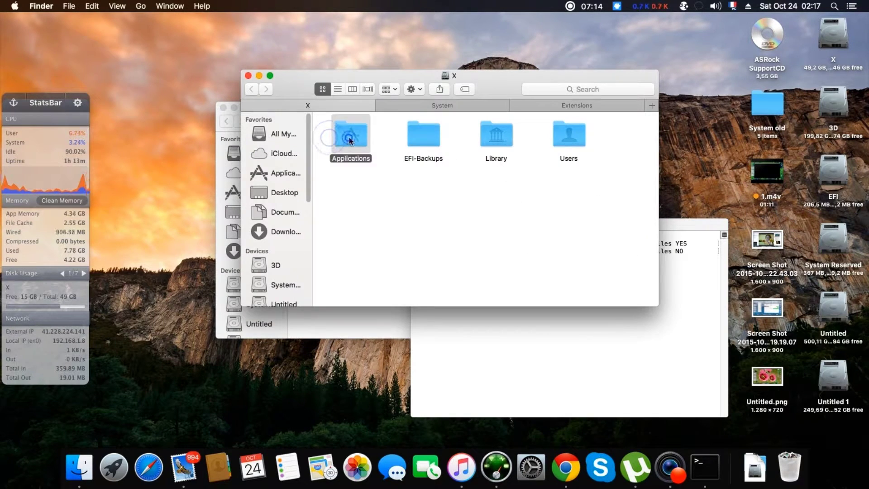
double_click(489, 141)
scroll(410, 167, "down", 3)
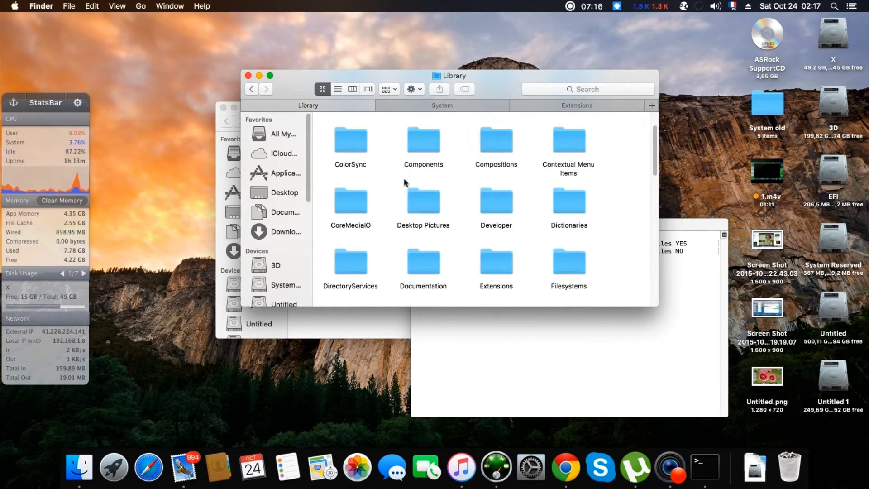
scroll(403, 192, "down", 4)
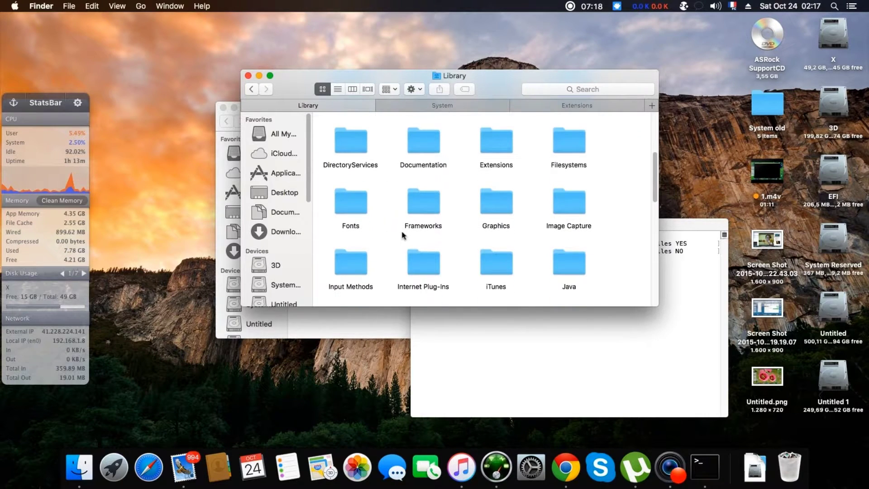
scroll(412, 237, "up", 3)
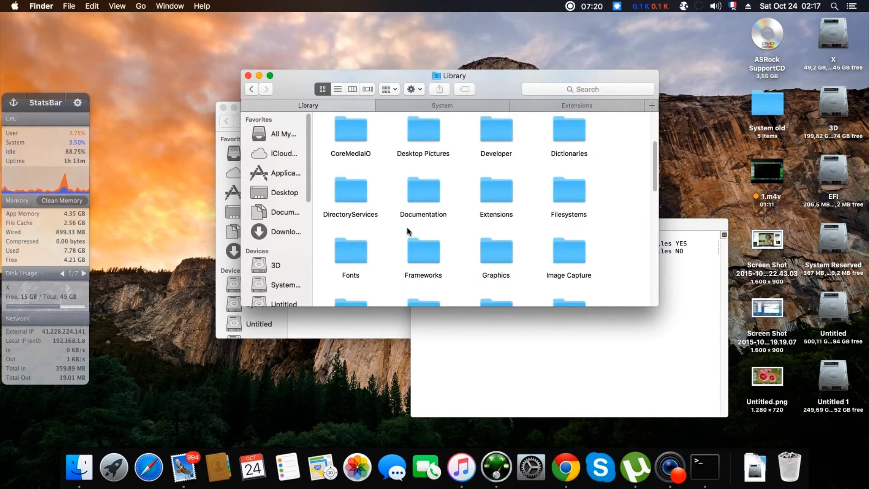
double_click(497, 190)
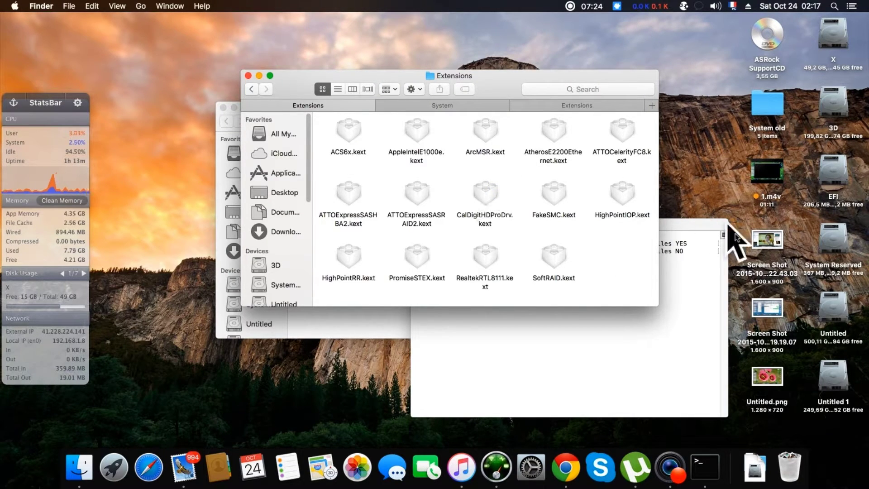
Close the Extensions window and inspect the IOBluetooth and NVDAStartup kexts in System old
left_click(249, 76)
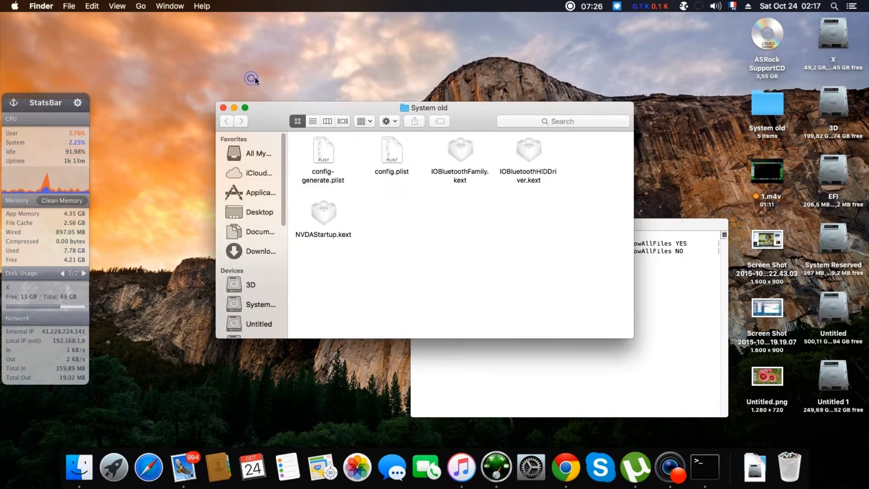
left_click_drag(476, 120, 527, 116)
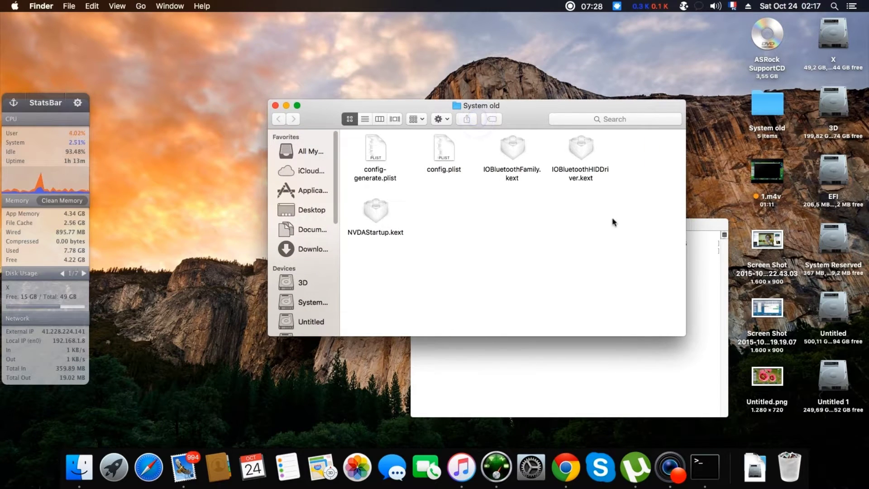
left_click_drag(606, 219, 496, 119)
left_click_drag(625, 233, 505, 144)
left_click(508, 324)
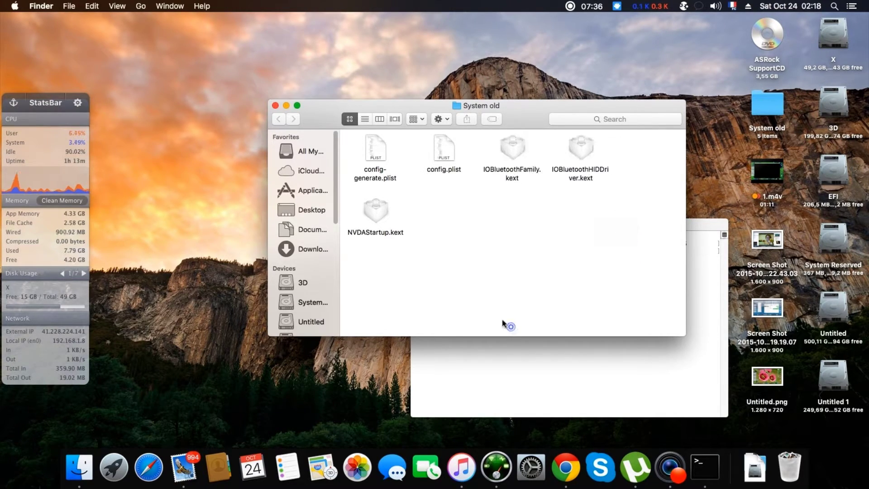
left_click(368, 210)
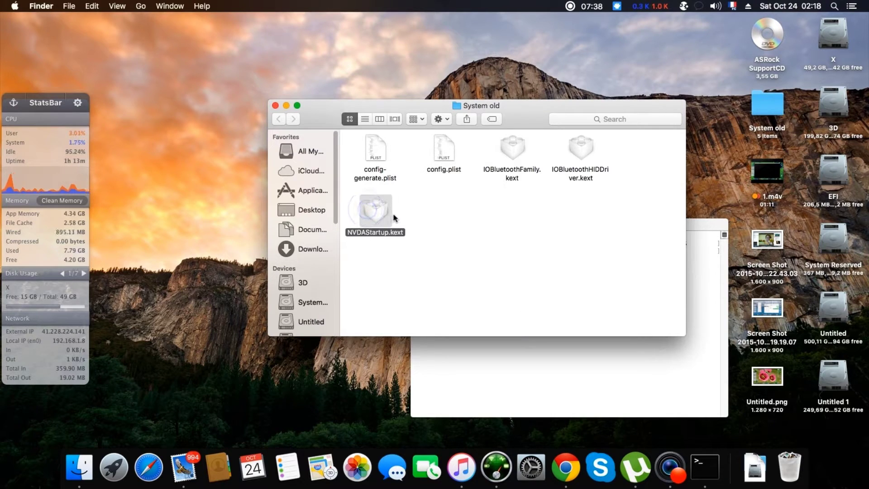
left_click_drag(648, 204, 504, 159)
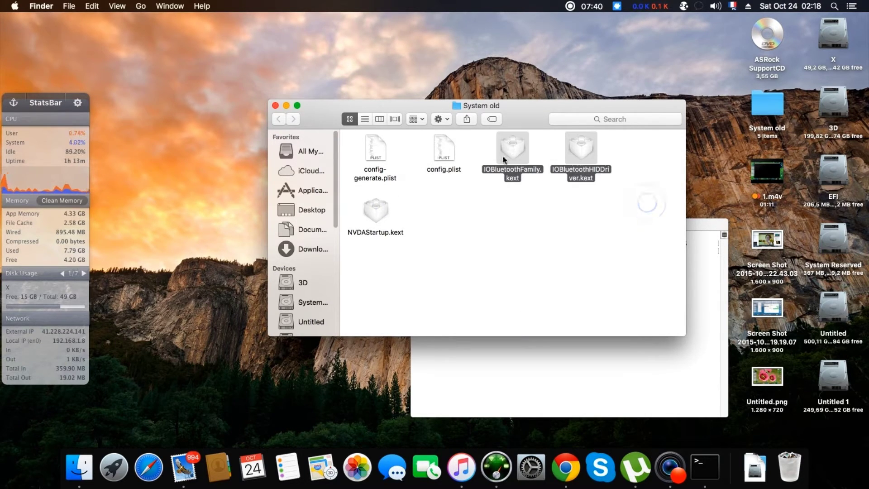
left_click(436, 281)
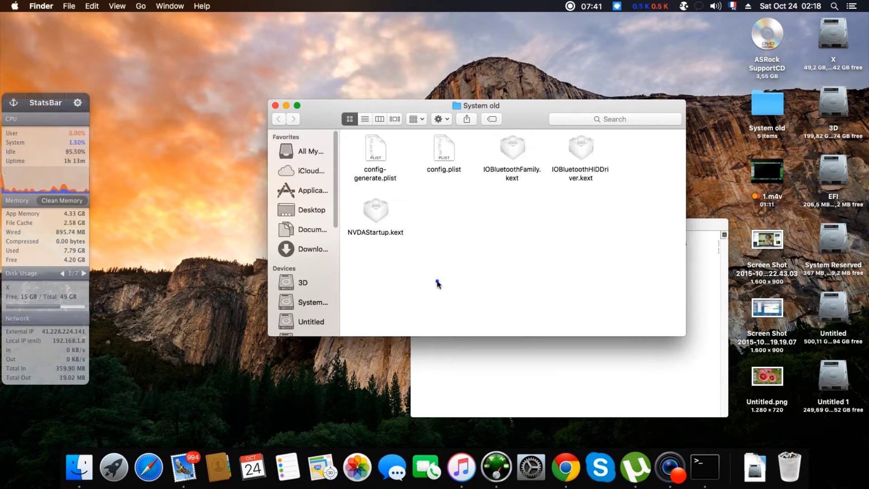
Close the System old and Terminal windows
left_click(275, 107)
left_click_drag(516, 225, 478, 206)
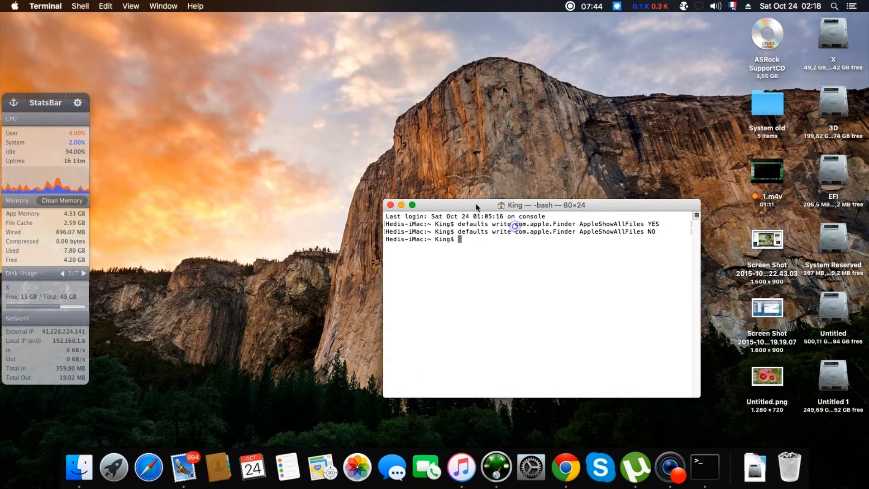
left_click(386, 209)
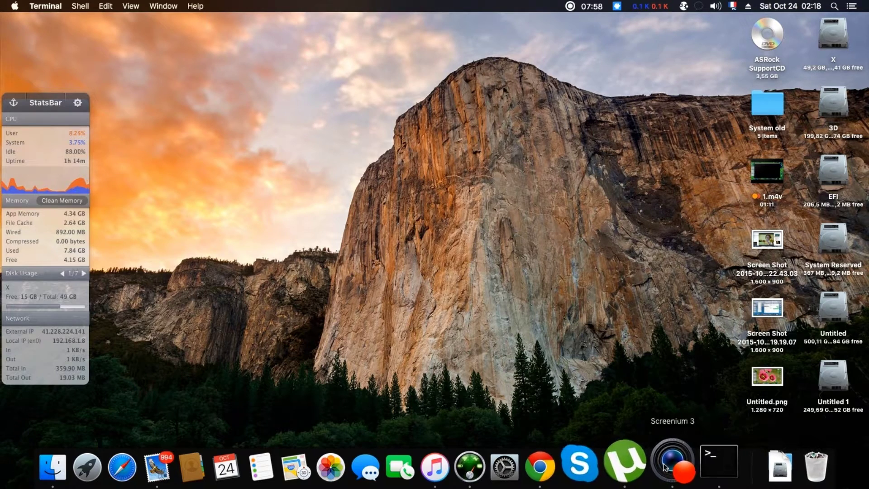
left_click(15, 6)
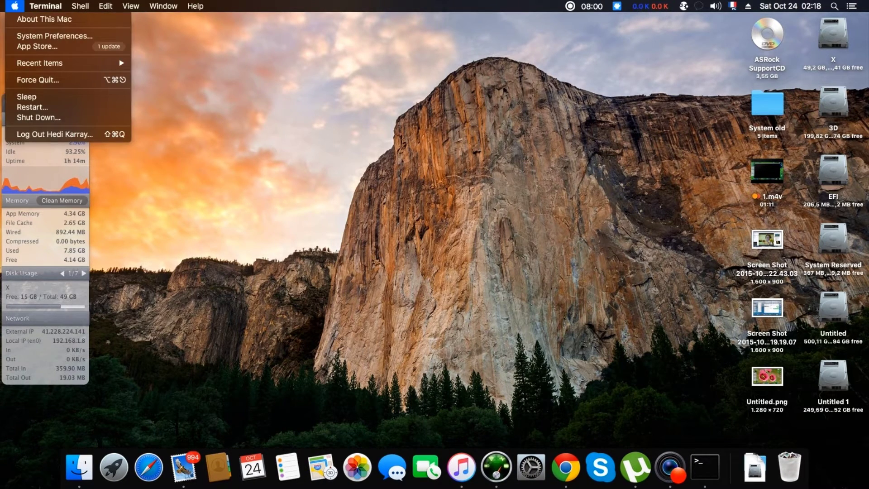
mouse_move(46, 6)
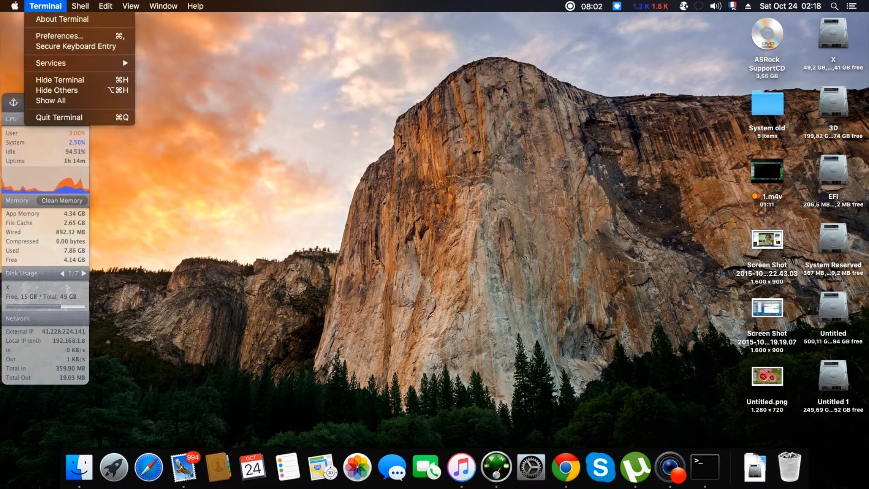
left_click(486, 226)
Preview ROMM RGB in Displays > Color, keep Rec. ITU-R BT.709-5, and go back to Show All
left_click(529, 464)
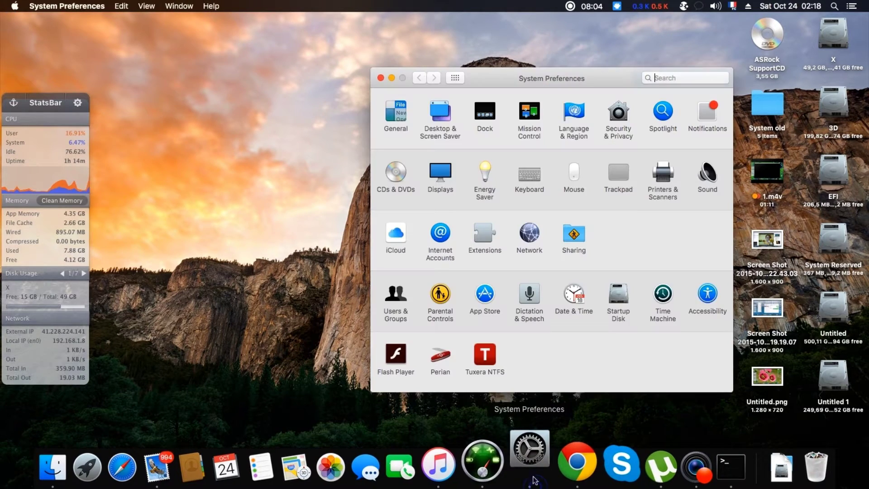
left_click_drag(514, 79, 489, 87)
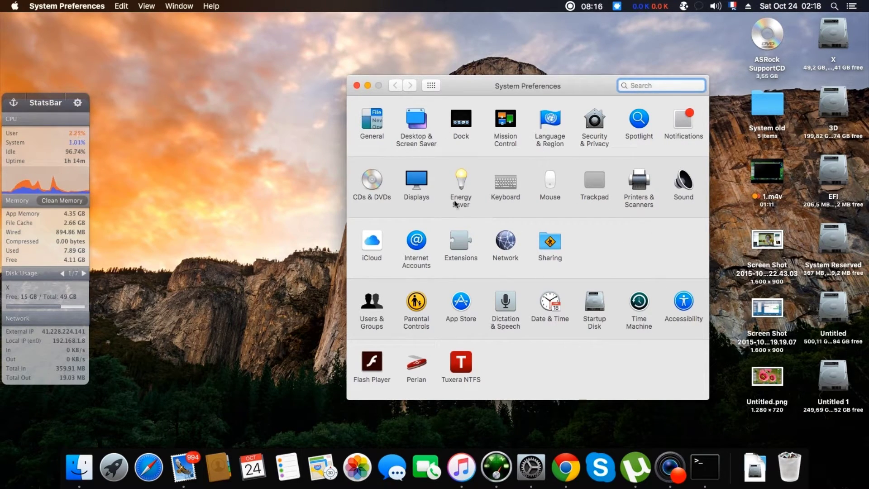
left_click(415, 183)
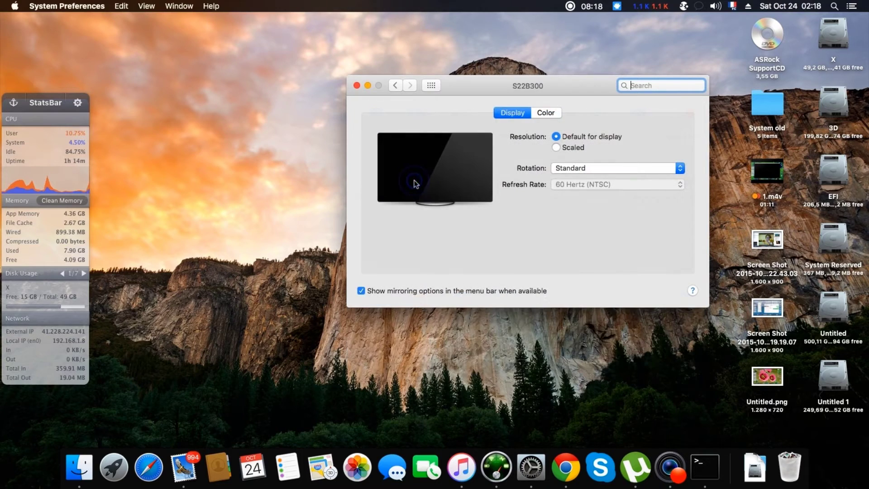
left_click(547, 114)
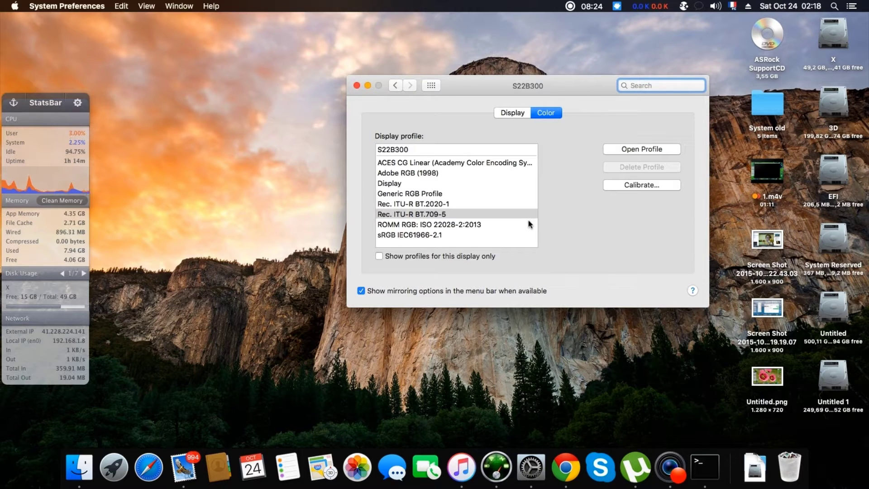
left_click(447, 224)
left_click(458, 215)
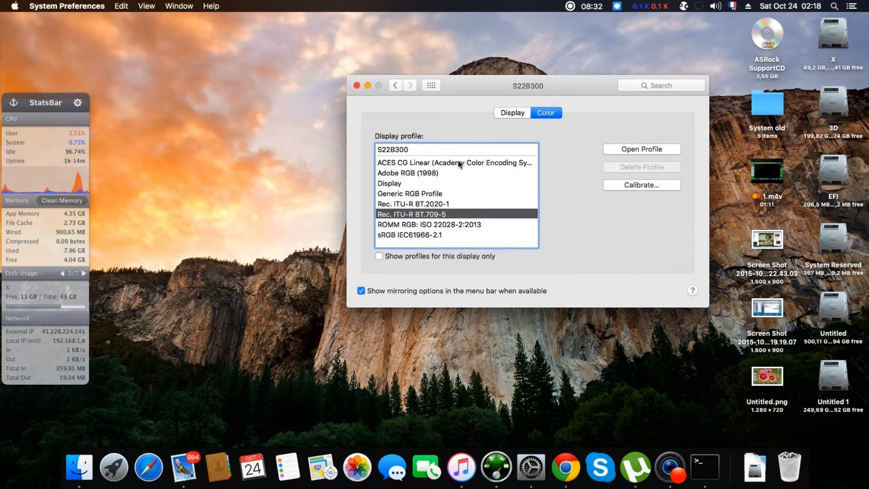
left_click(395, 86)
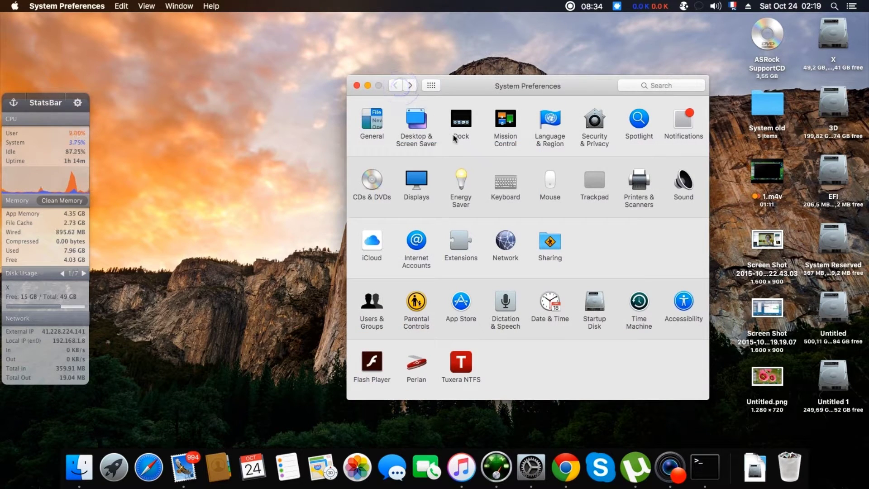
left_click(383, 128)
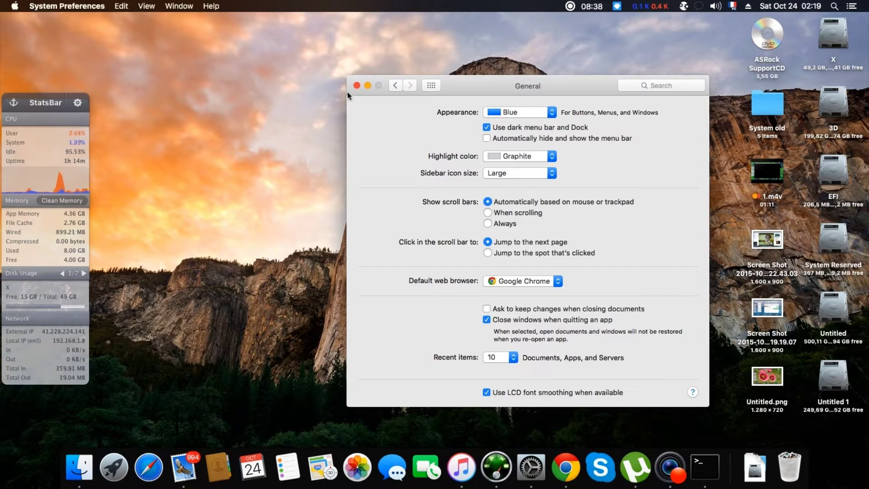
left_click(394, 86)
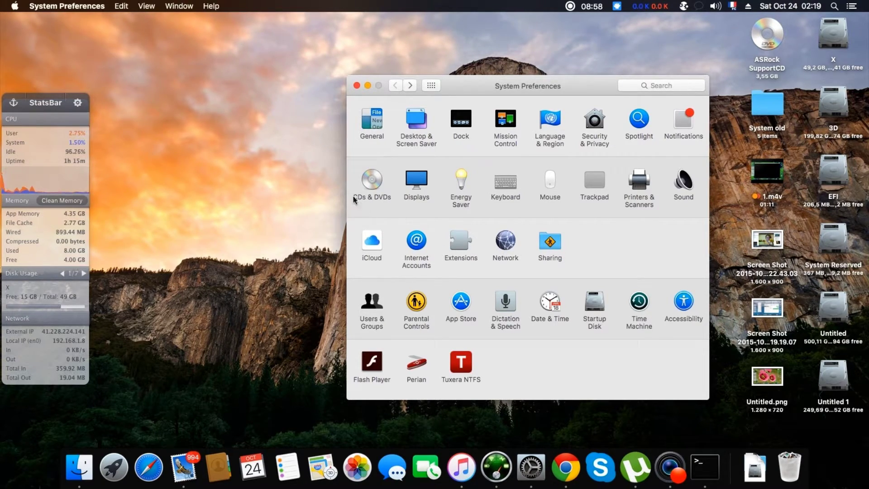
left_click(72, 258)
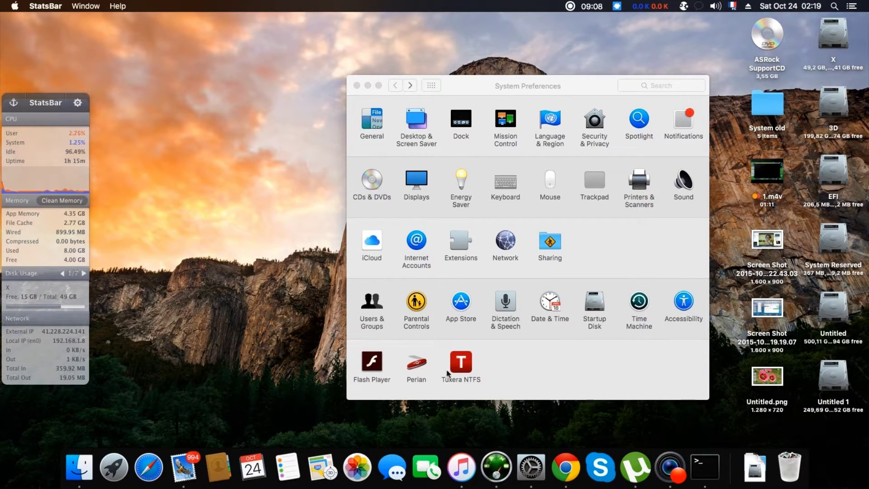
left_click(417, 364)
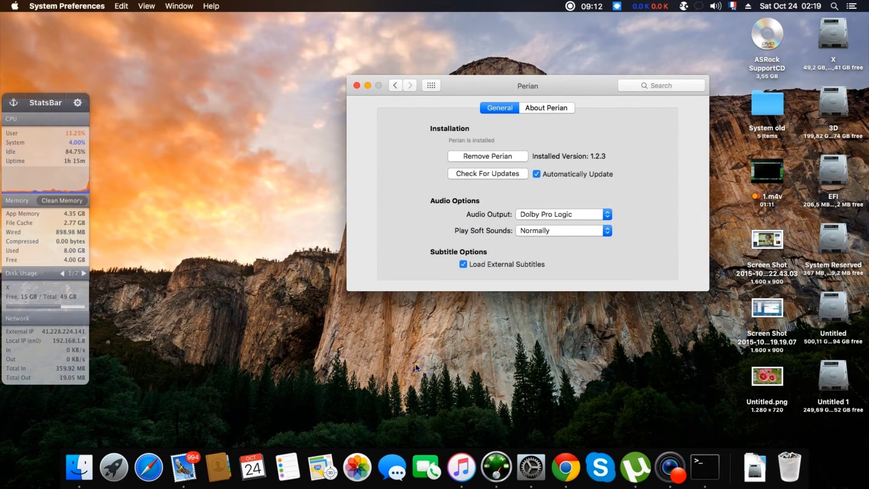
left_click(398, 85)
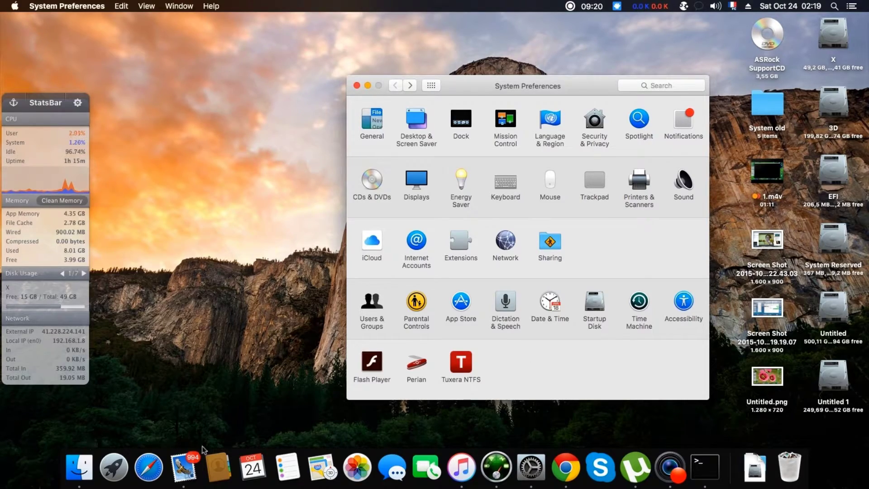
left_click(108, 466)
Launch VLC from Launchpad, close its window, then start the App Store
left_click(291, 458)
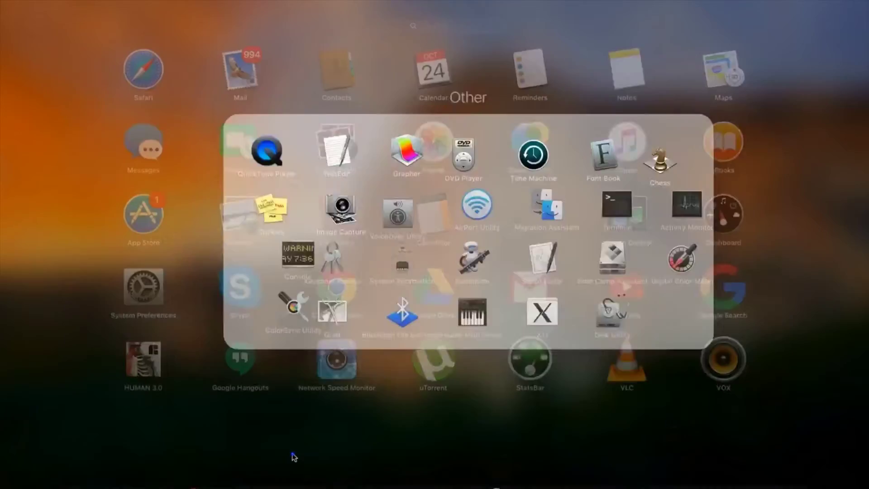
scroll(317, 308, "right", 3)
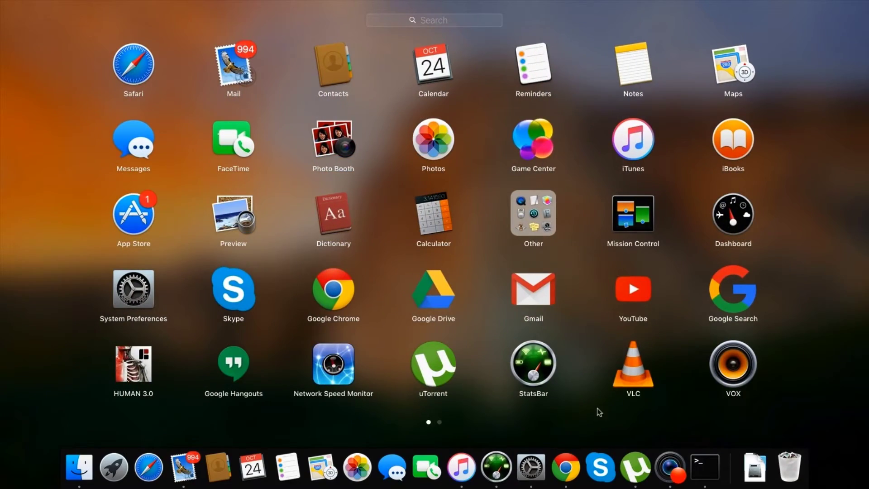
left_click(625, 369)
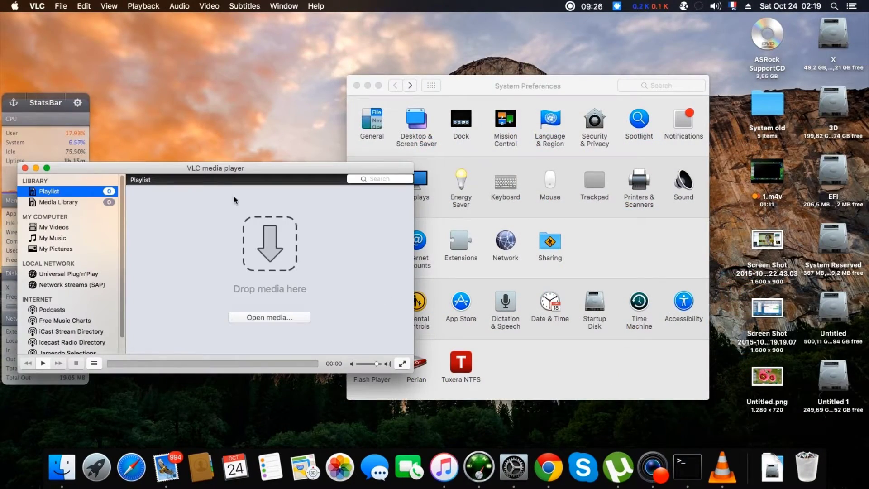
left_click_drag(197, 161, 311, 160)
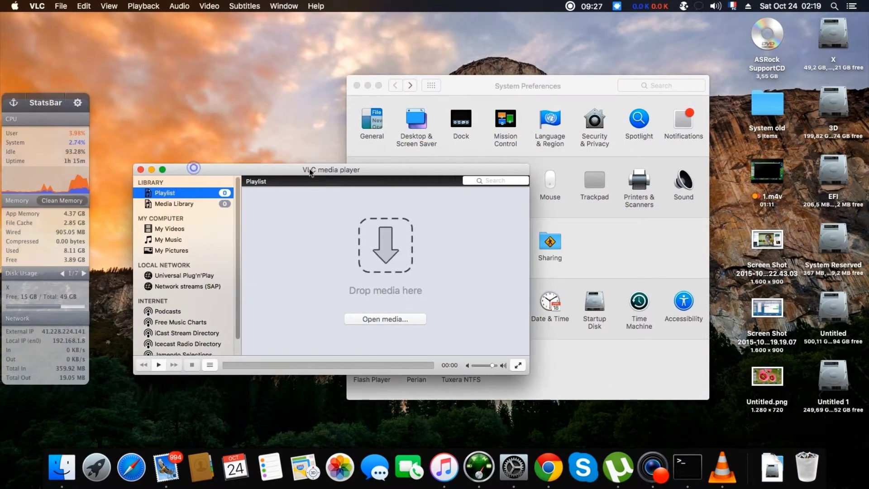
left_click(140, 170)
left_click(96, 467)
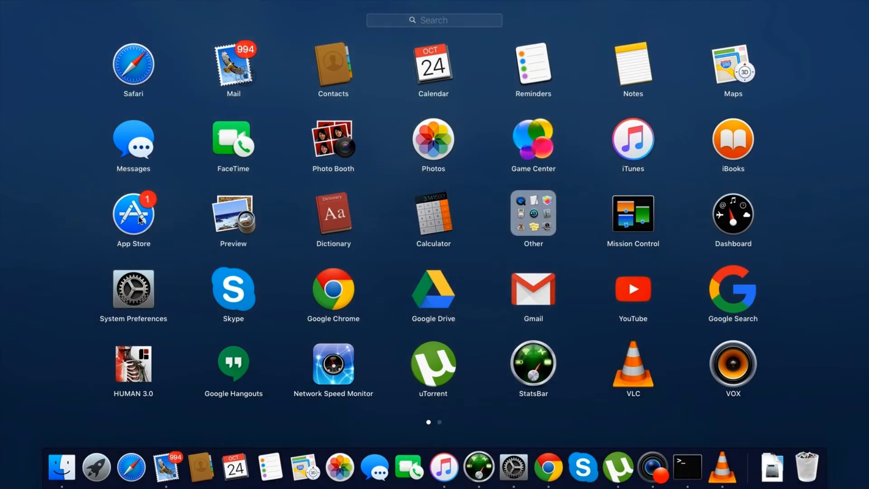
left_click(140, 220)
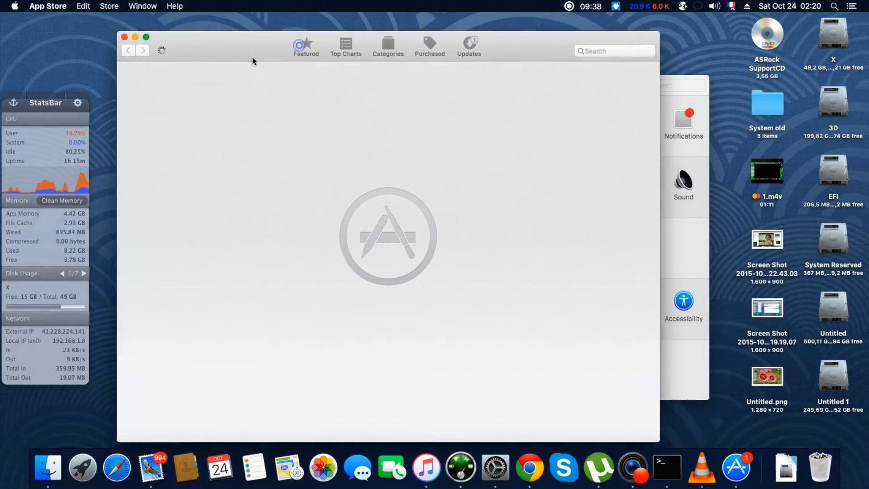
Review the El Capitan 10.11.1 and Thunderbolt firmware updates, start the download, then cancel it
left_click(448, 58)
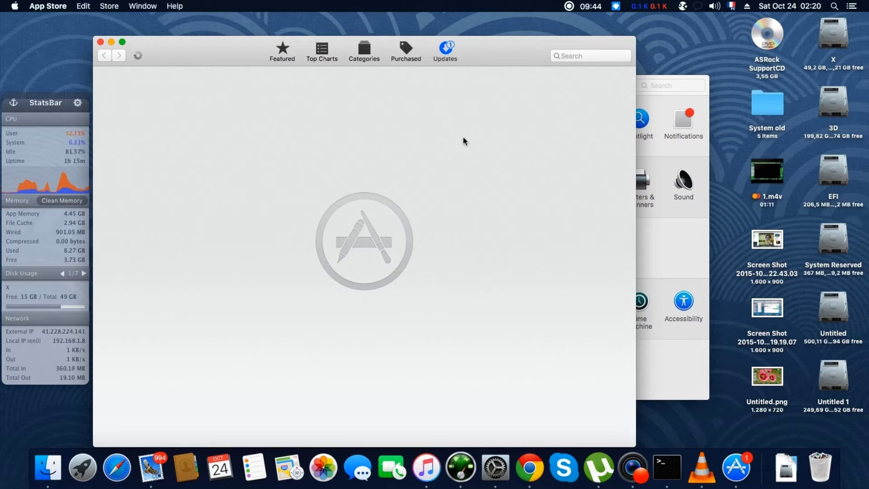
scroll(408, 197, "down", 10)
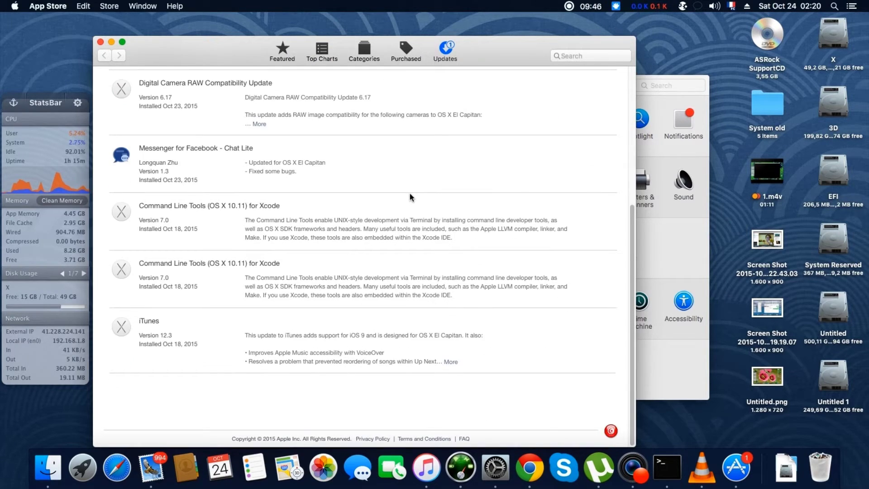
scroll(410, 194, "up", 10)
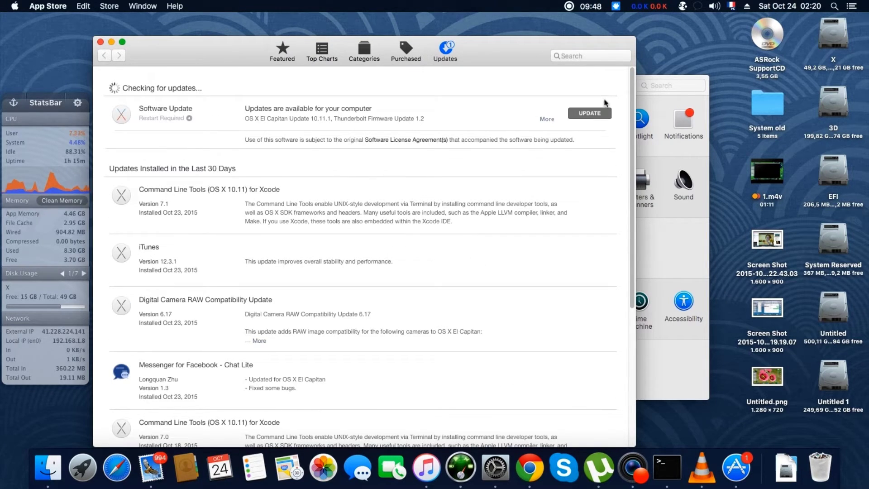
left_click(594, 113)
left_click(455, 220)
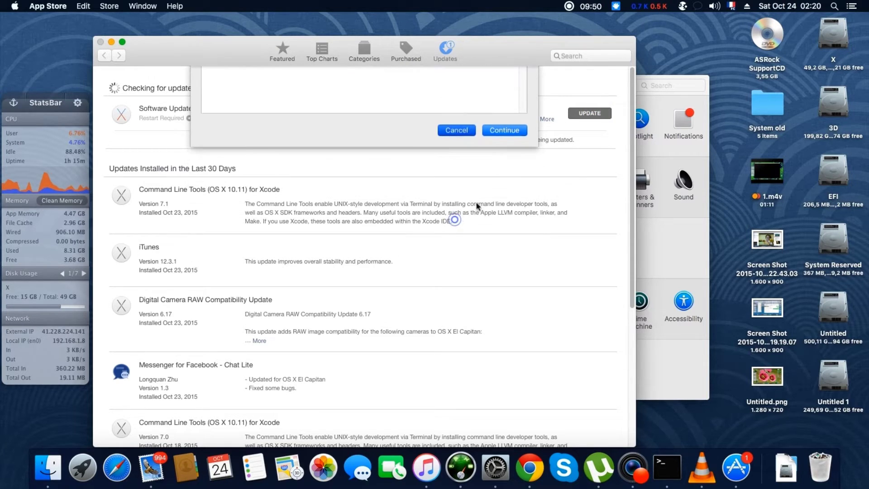
key("Escape")
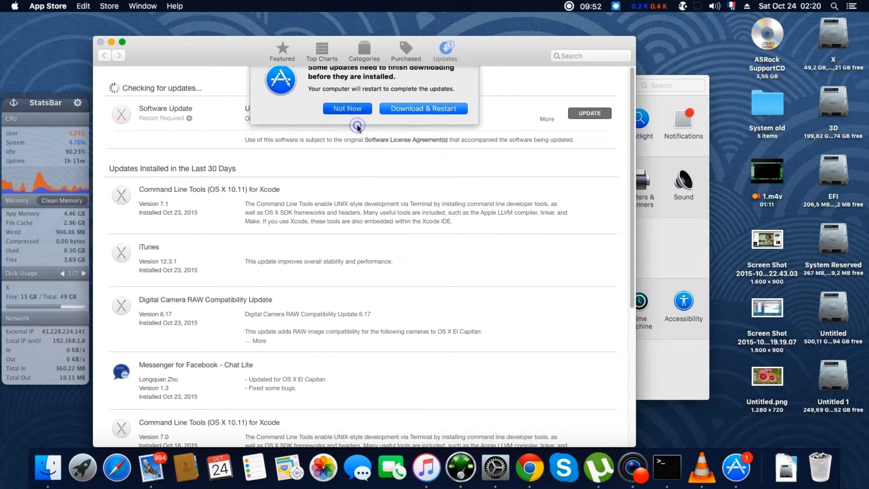
left_click(549, 120)
left_click(587, 154)
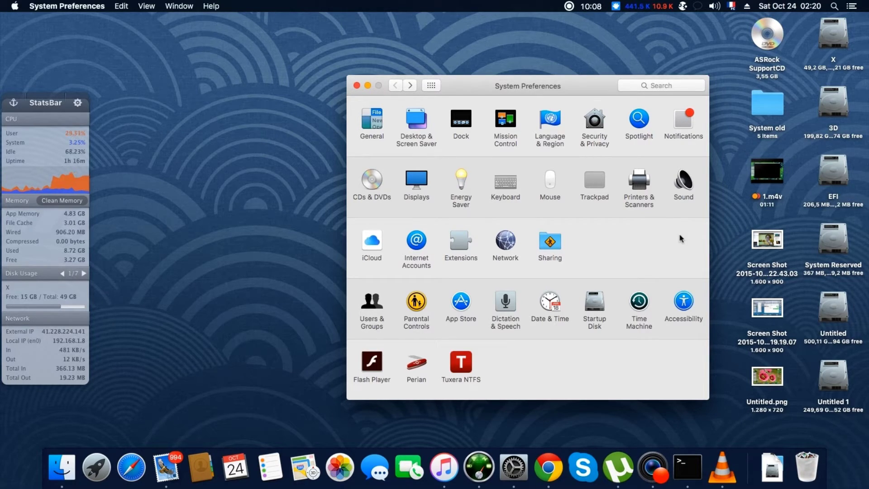
Quit Terminal and VLC from the Dock
right_click(703, 453)
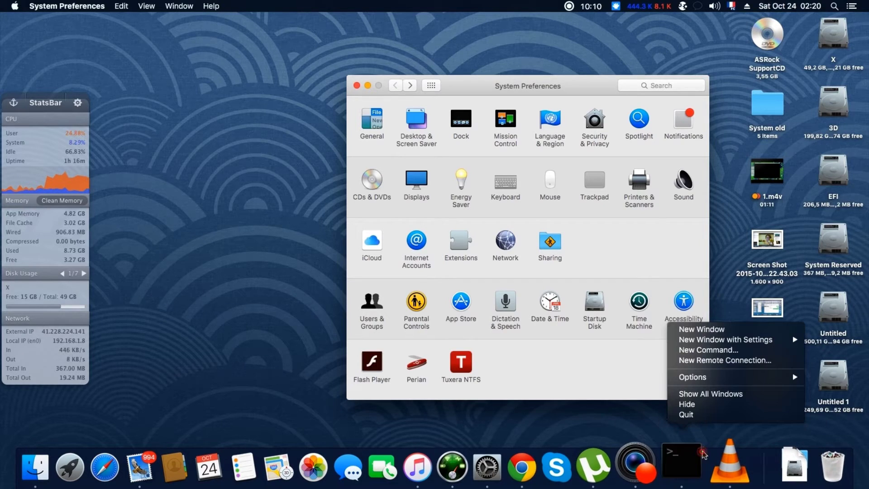
left_click(693, 415)
right_click(705, 469)
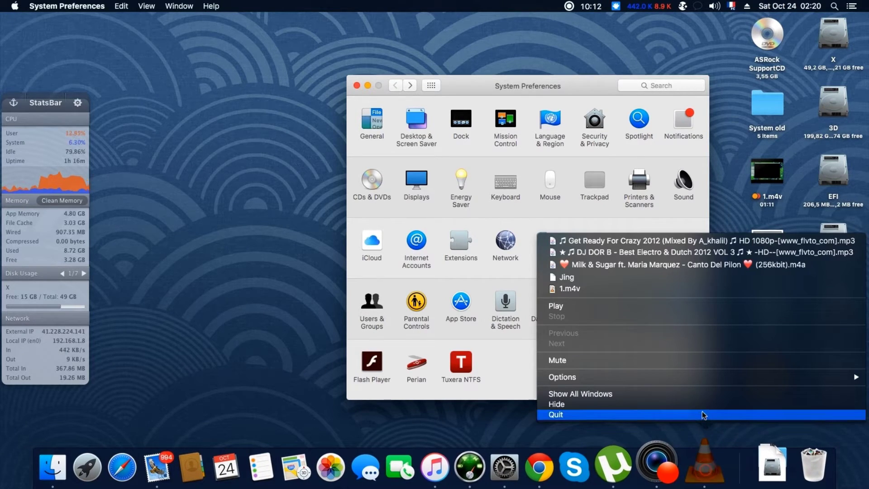
left_click(702, 413)
Launch Extreme Road Trip 2 from Launchpad's second page
left_click(115, 473)
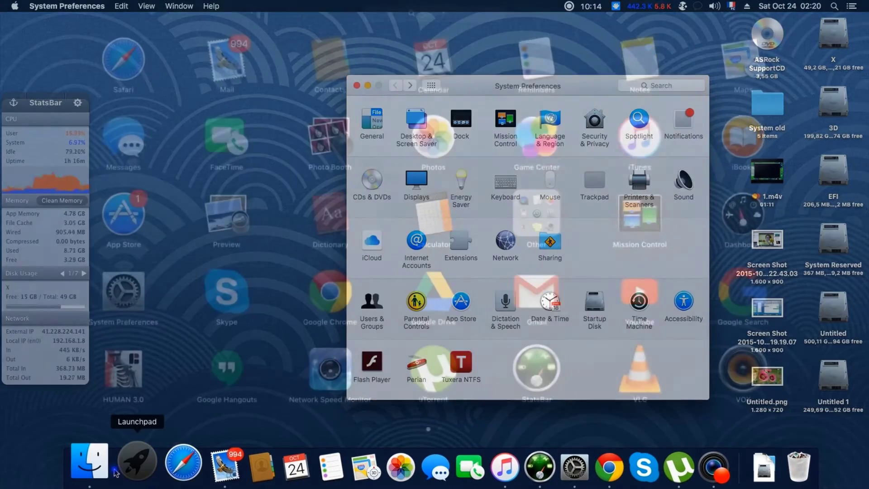
left_click(115, 473)
left_click(116, 473)
scroll(417, 368, "down", 2)
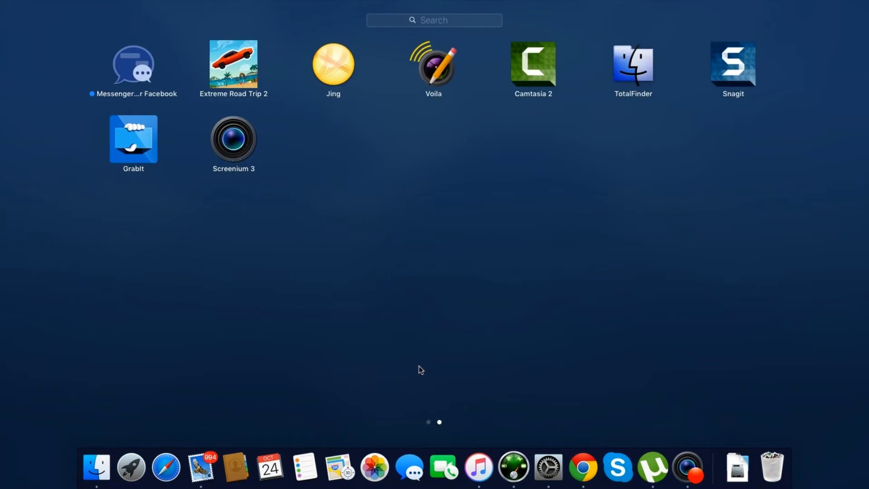
left_click(236, 79)
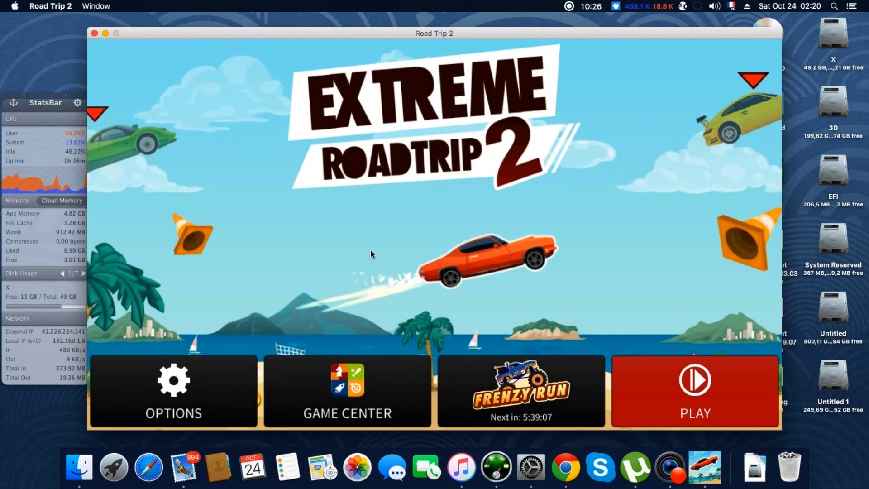
Drive an Extreme Road Trip 2 run in The Compact, ending at 439 m
left_click(634, 391)
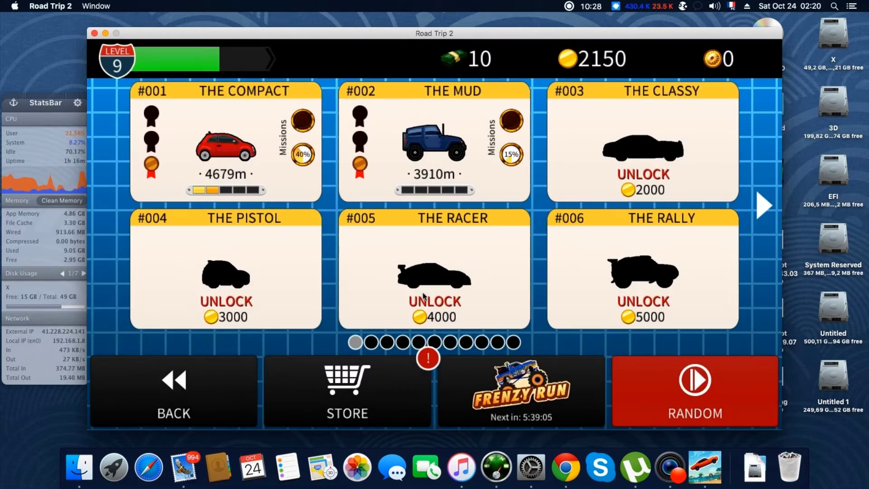
left_click(272, 179)
left_click(546, 344)
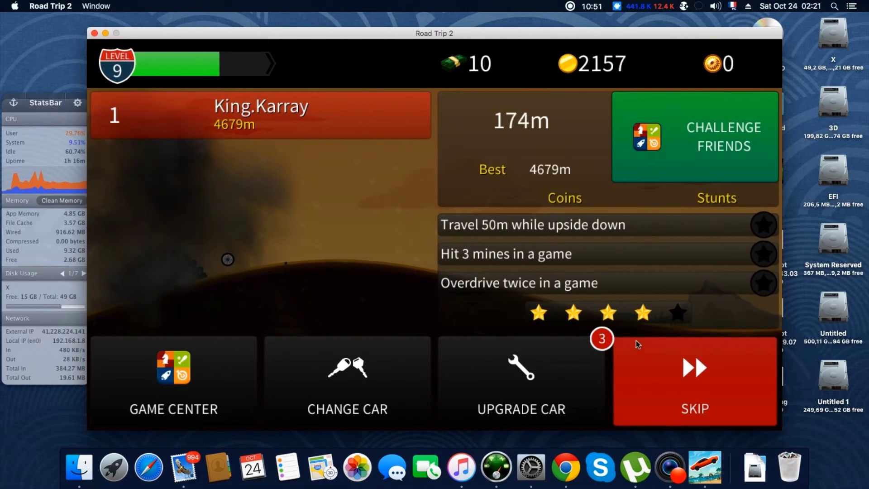
left_click(637, 340)
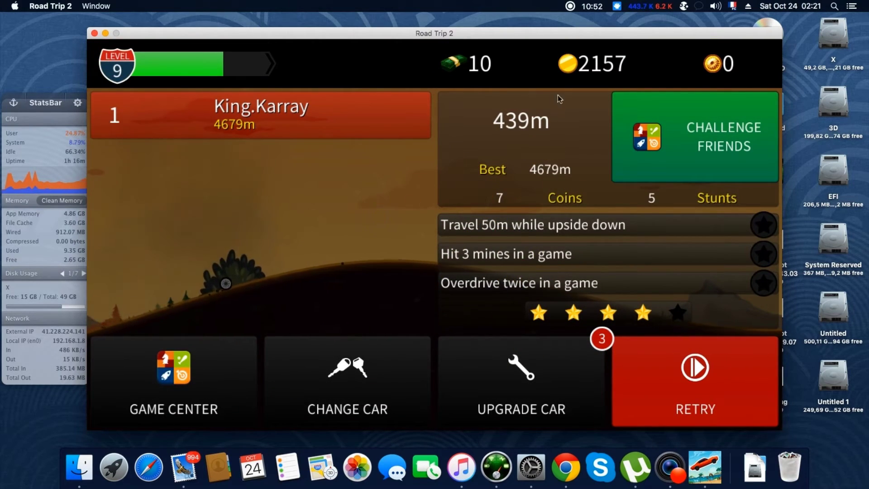
Quit Extreme Road Trip 2 and list the Internal Speakers and Digital Out outputs in Sound preferences
right_click(711, 459)
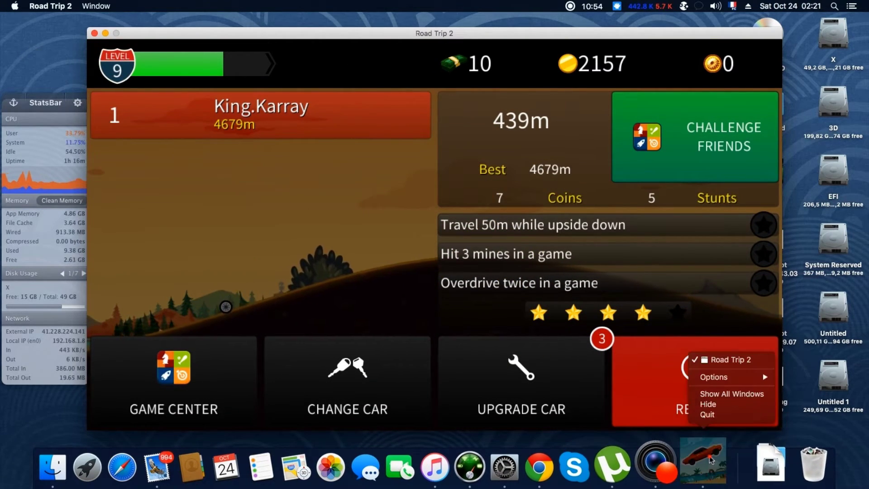
left_click(705, 415)
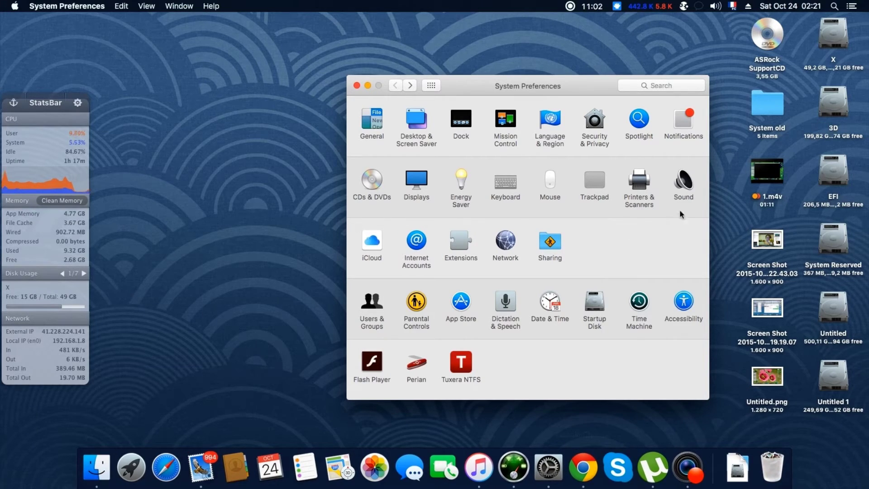
left_click(682, 187)
left_click(544, 113)
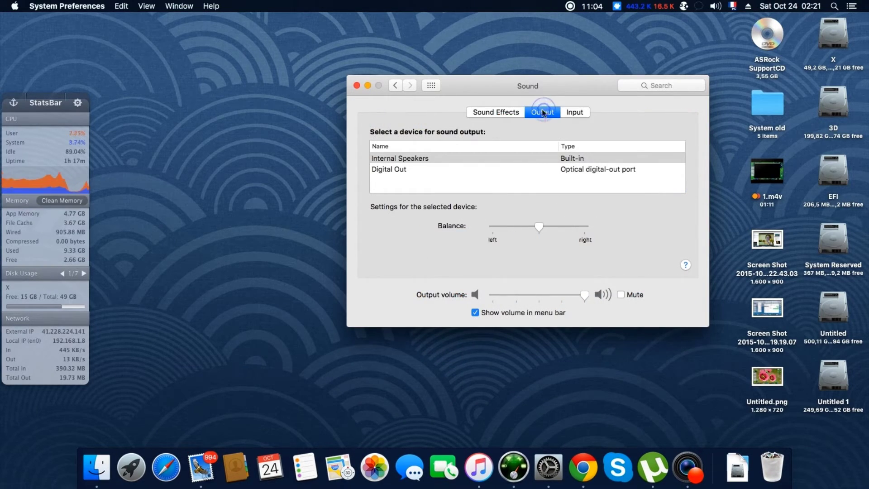